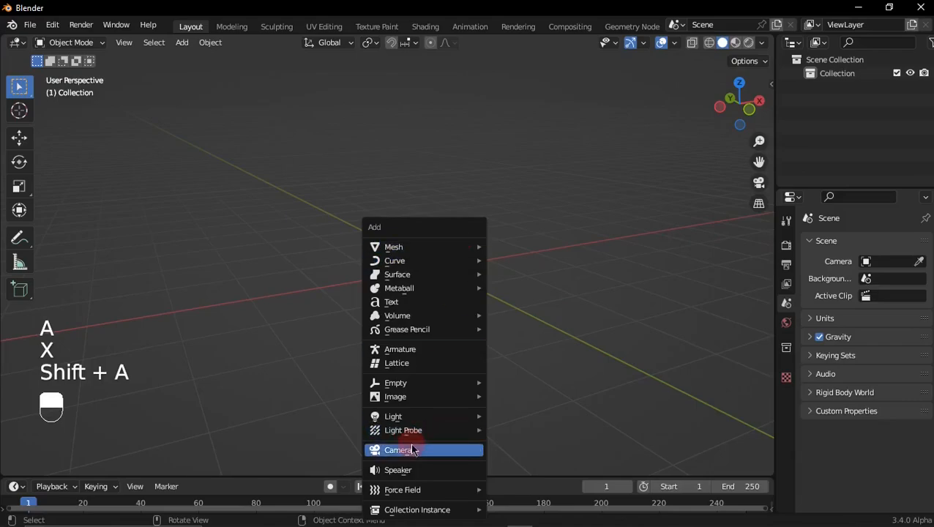
Step: Add a camera, clear its rotation, and rotate it 90° about the X axis
left_click(408, 456)
middle_click_drag(443, 288, 492, 292)
key("alt+r")
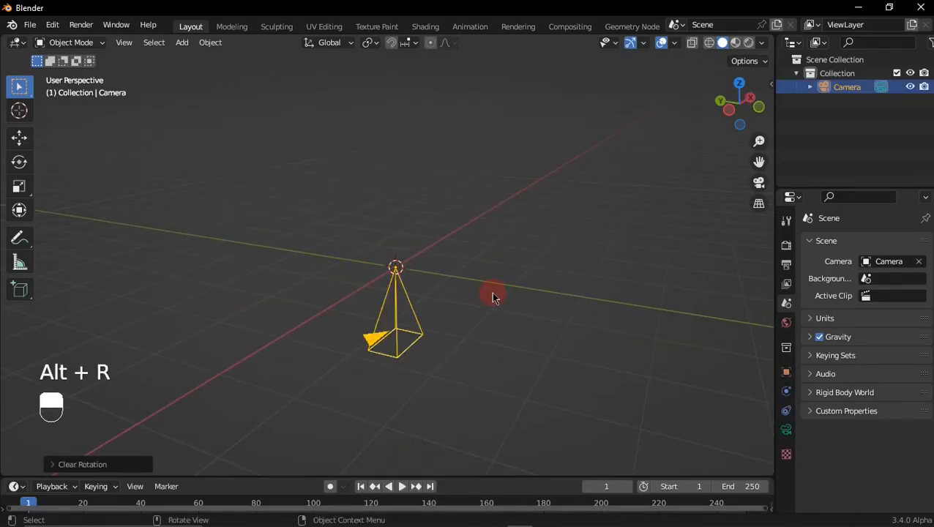
type("rx90")
left_click(490, 293)
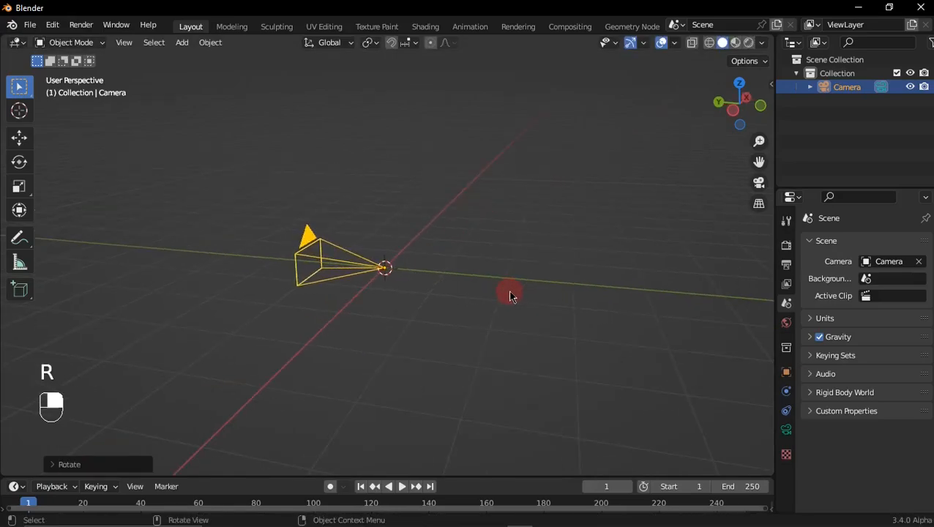
Step: Move the camera back along the Y axis and raise it along Z so it faces the scene origin from above ground
key("g")
key("y")
left_click(337, 299)
mouse_move(346, 299)
middle_mouse_down("shift")
mouse_move(280, 304)
mouse_move(349, 295)
middle_mouse_up("shift")
key("g")
key("z")
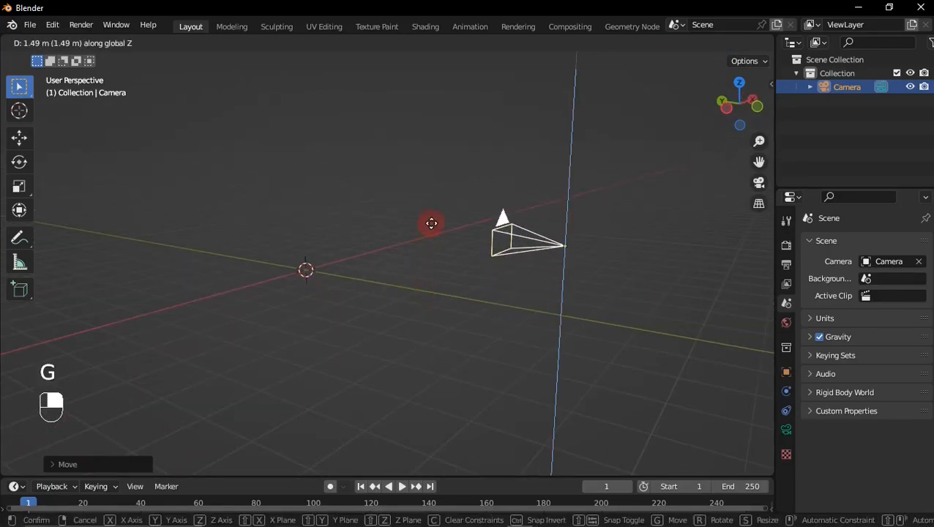
left_click(452, 150)
middle_click_drag(452, 150, 465, 258, "shift")
key("g")
key("z")
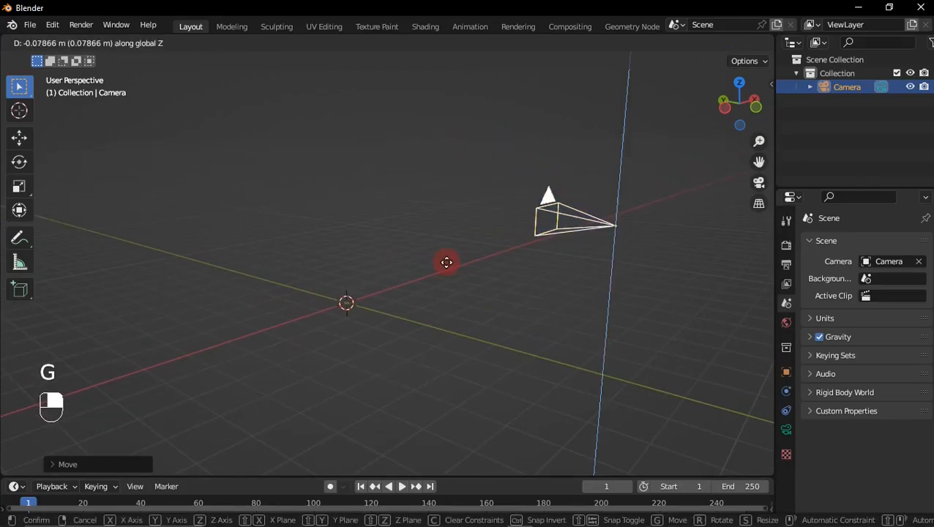
left_click(443, 282)
Step: Add a mesh plane at the origin and scale it up as the ground
middle_click_drag(356, 273, 332, 283)
key("shift+a")
mouse_move(293, 73)
left_click(410, 73)
key("s")
left_click(43, 127)
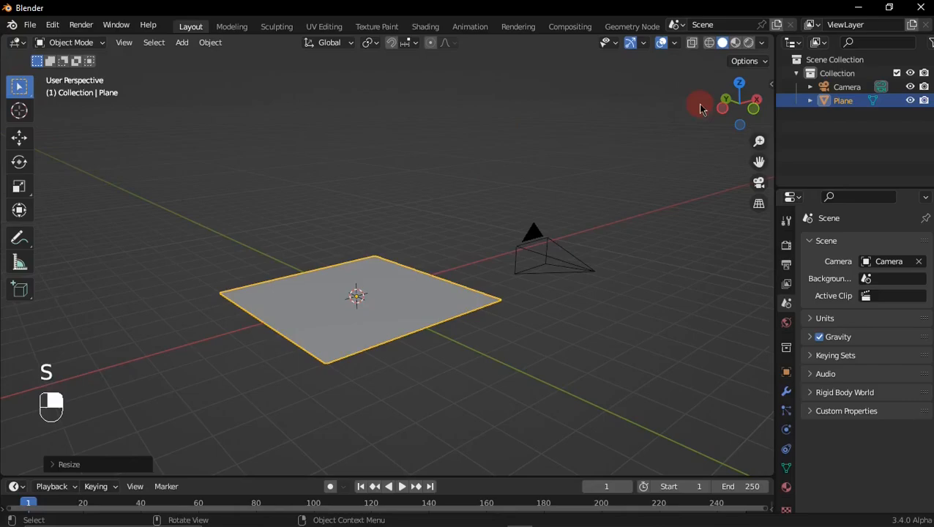
Step: Set the viewport shading color to Random and split the 3D viewport vertically into two areas
left_click(764, 44)
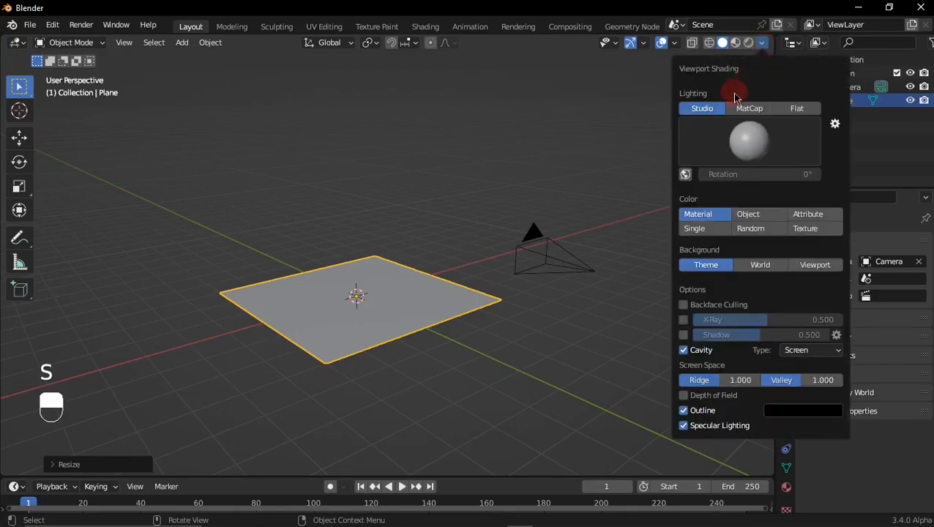
left_click(750, 229)
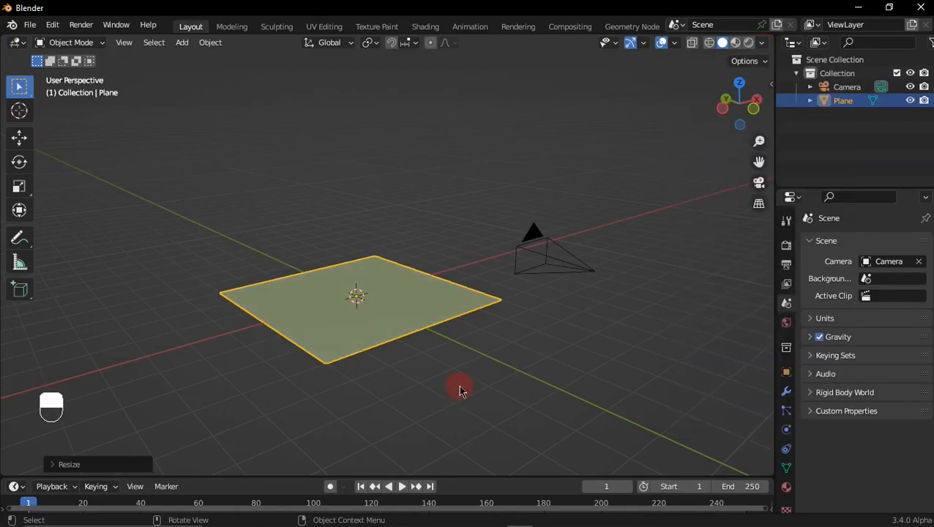
right_click(429, 478)
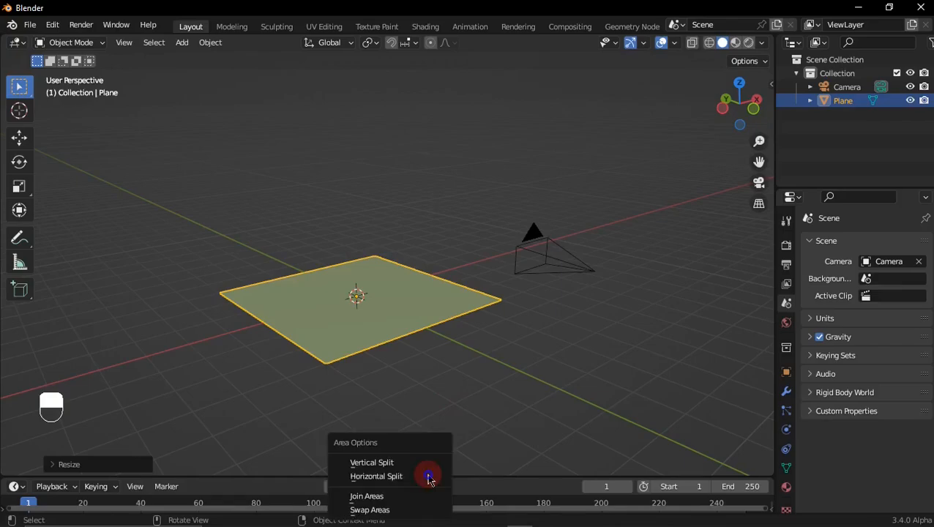
left_click(429, 465)
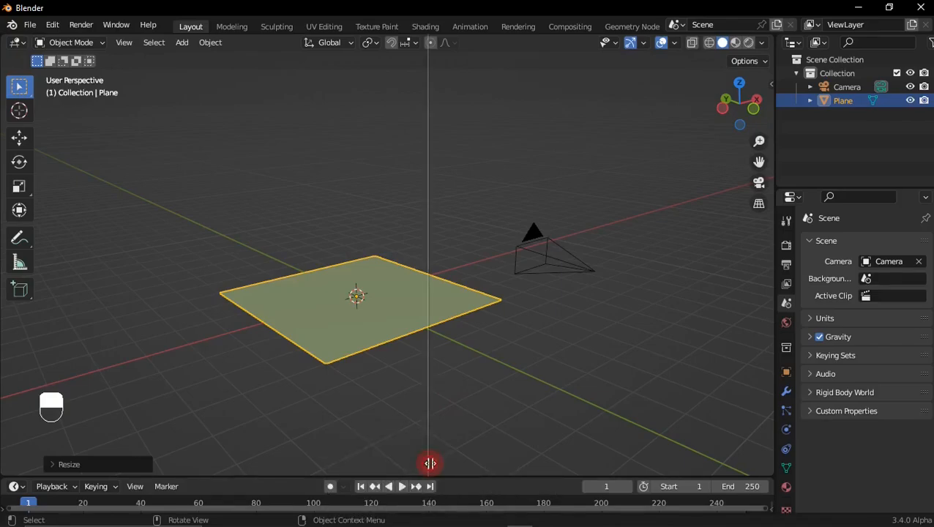
left_click(480, 451)
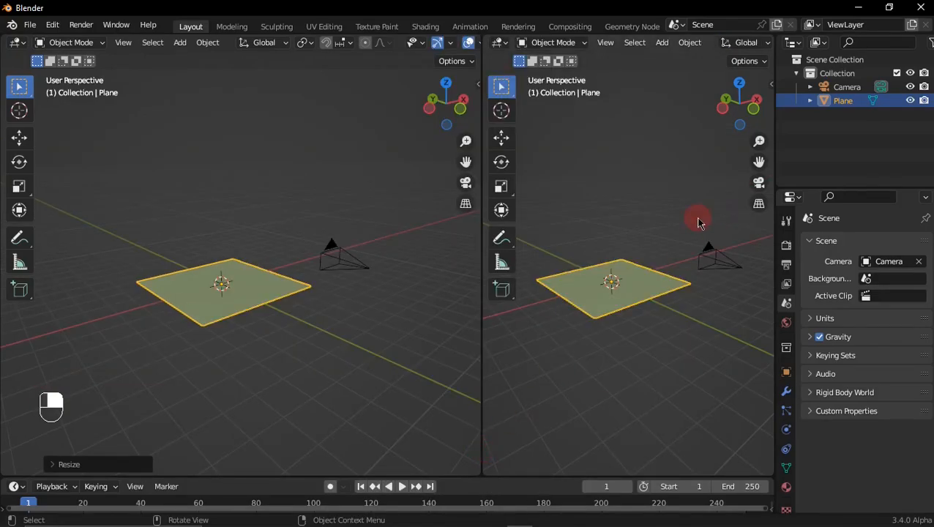
Step: Show the camera view in the new viewport, with its toolbar and overlays hidden and the camera frame fitted
key("KP_0")
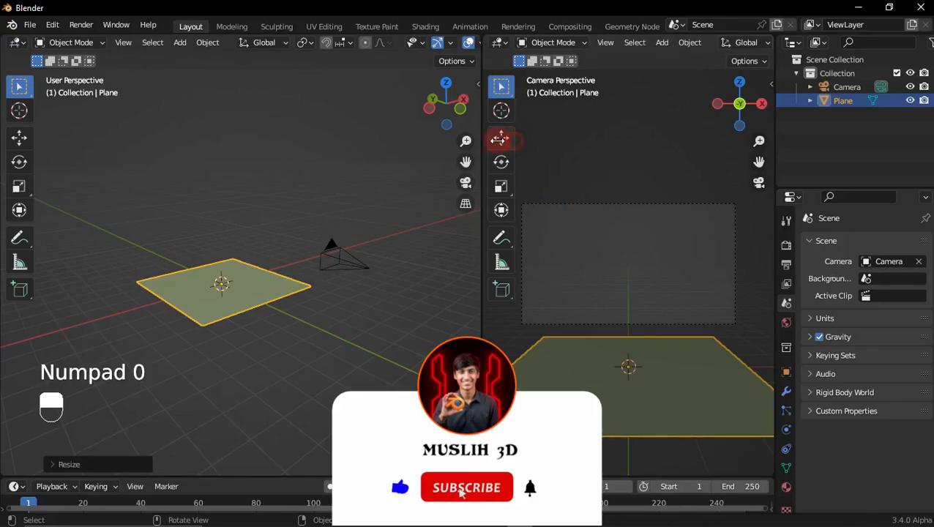
left_click_drag(505, 141, 461, 140)
scroll(721, 46, "down", 8)
left_click(730, 44)
middle_click_drag(668, 281, 665, 260, "ctrl")
middle_click_drag(665, 260, 664, 249, "shift")
Step: Lower the camera about 1 m along Z so the ground plane's far edge enters the frame
left_click(330, 245)
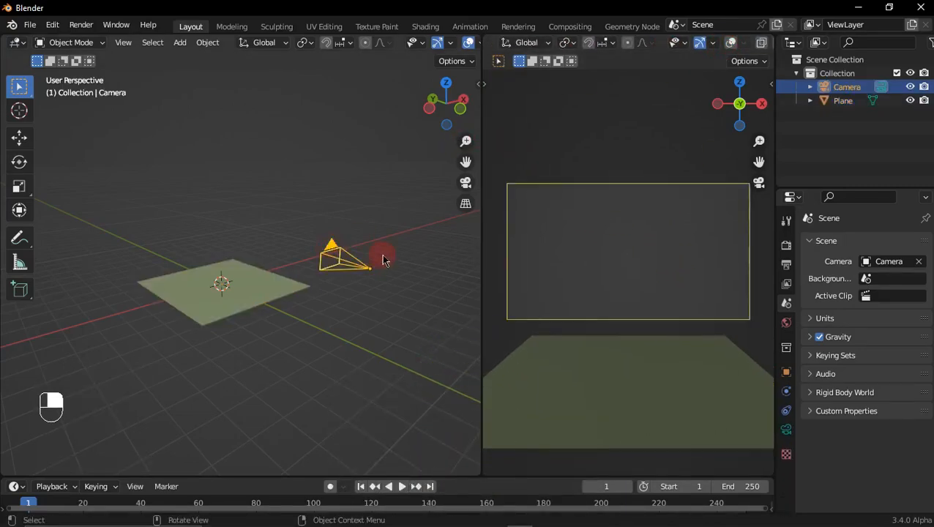
key("g")
key("z")
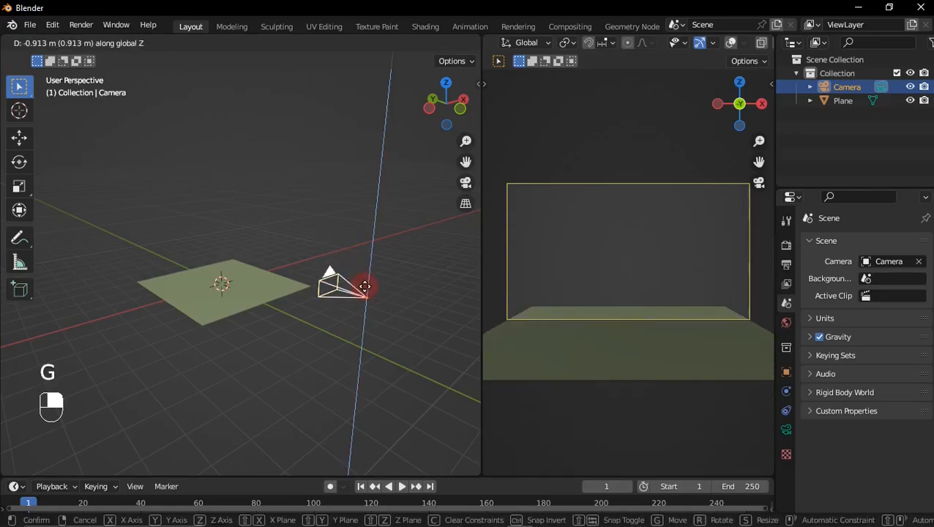
left_click(368, 294)
Step: Scale the ground plane up further and move it along Y, away from the camera
middle_click_drag(368, 296, 352, 311)
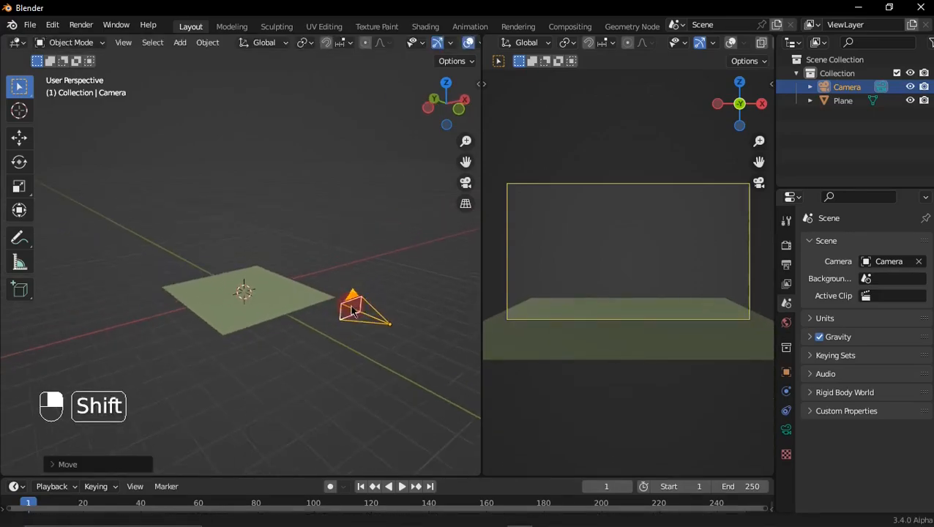
left_click(300, 306)
key("s")
left_click(238, 293)
scroll(246, 292, "down", 4)
mouse_move(366, 303)
middle_mouse_down()
mouse_move(414, 311)
mouse_move(375, 306)
middle_mouse_up()
scroll(410, 309, "down", 5)
key("g")
key("y")
left_click(325, 284)
Step: Add a mesh cube at the scene origin, in front of the camera
middle_click_drag(322, 283, 213, 279)
scroll(261, 290, "up", 4)
scroll(271, 291, "up", 2)
key("shift+a")
mouse_move(231, 249)
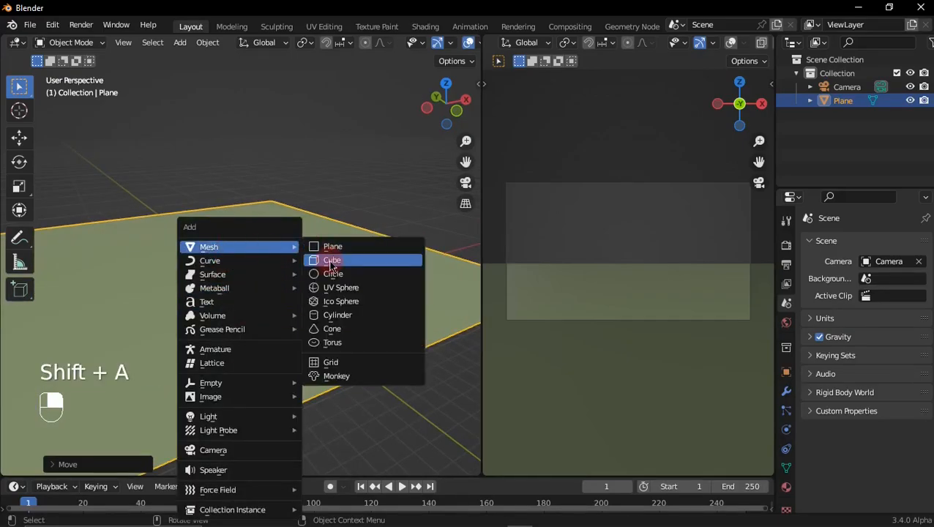
left_click(314, 260)
scroll(272, 283, "up", 3)
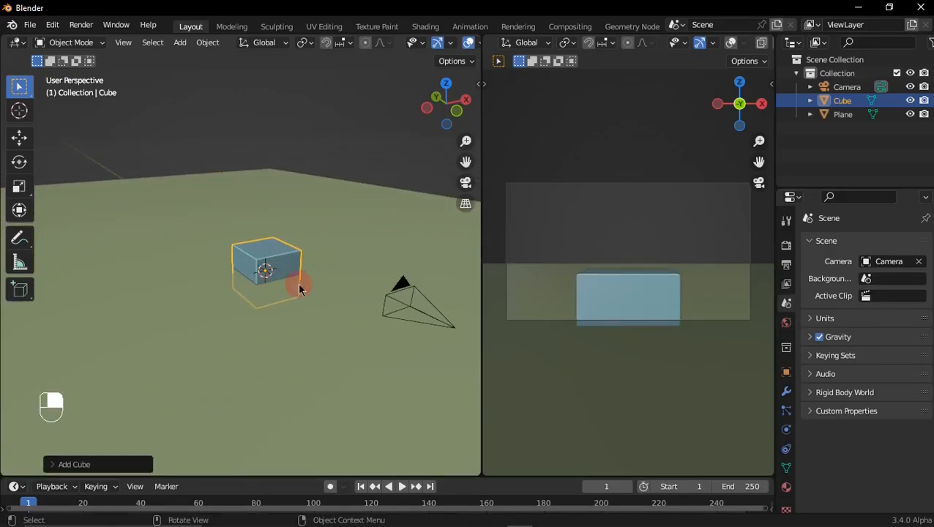
Step: Move the cube's whole mesh up 1 m along Z in Edit Mode, keeping its origin at ground level
key("Tab")
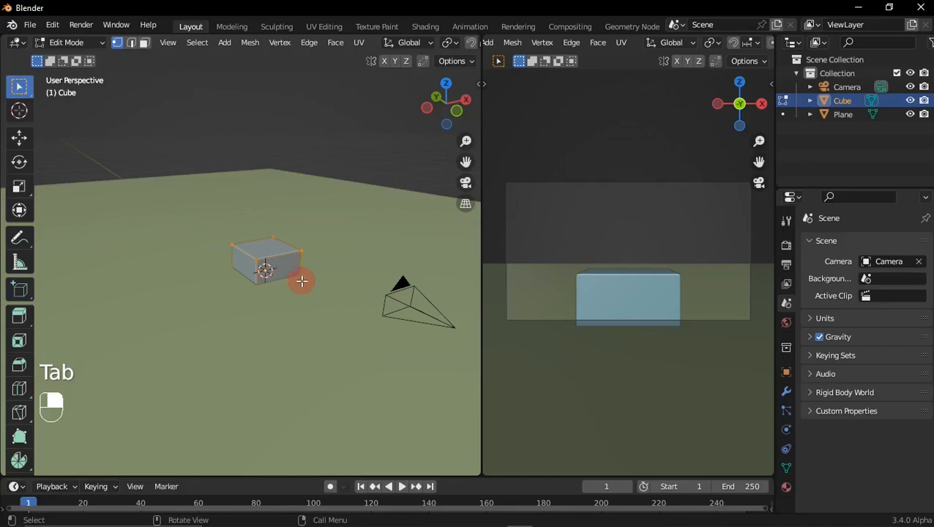
key("g")
key("z")
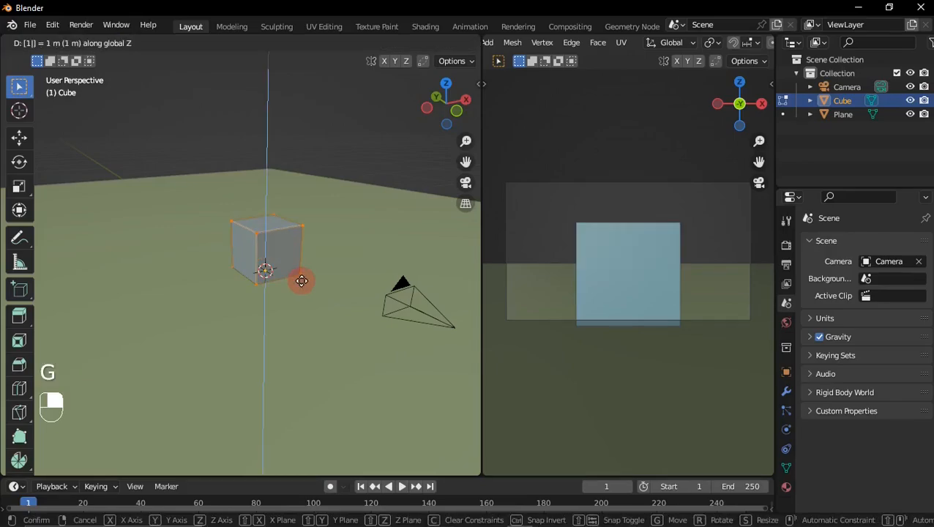
left_click(301, 278)
key("Tab")
Step: Move the cube across the ground about -1.3 m along X and 3.8 m along Y
middle_click_drag(309, 278, 331, 282)
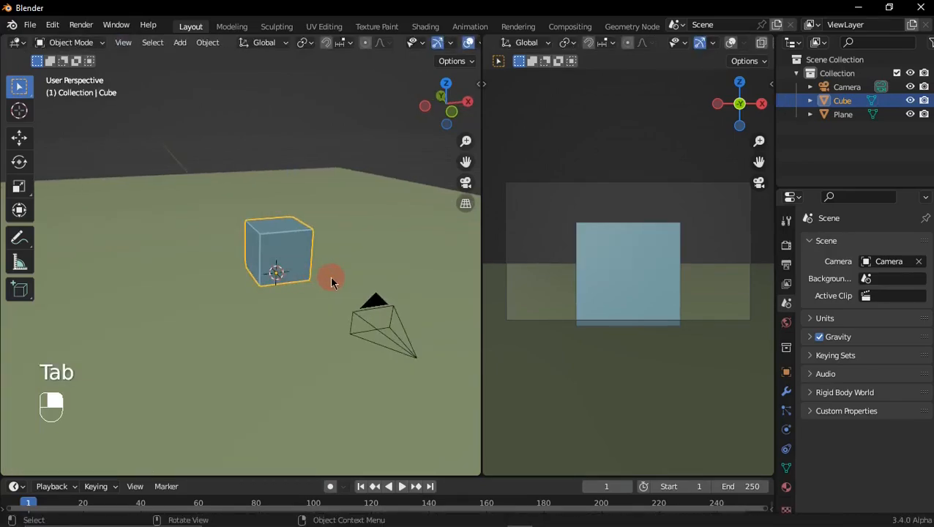
key("g")
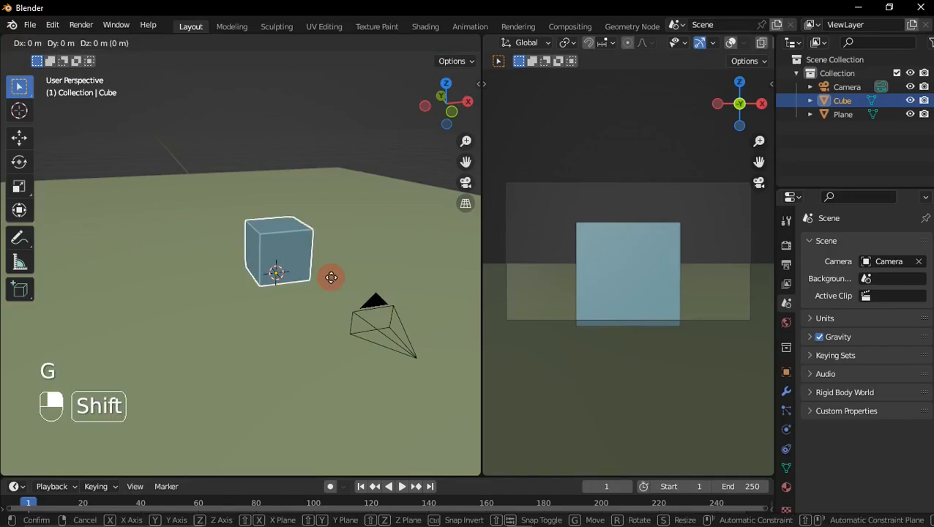
key("shift+z")
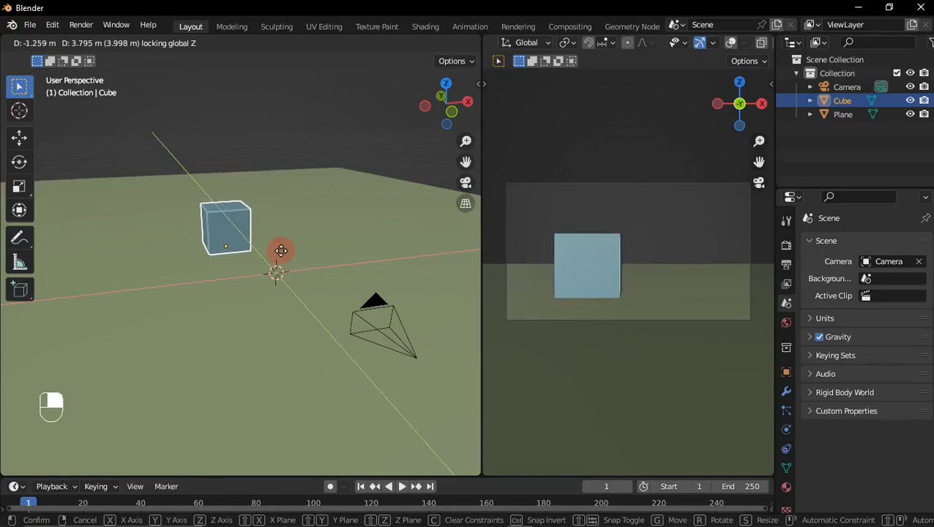
left_click(282, 250)
Step: Select the vertices on the cube's negative-X side and stretch them outward along X beyond the camera frame
middle_click_drag(265, 261, 282, 322)
key("Tab")
middle_click_drag(281, 322, 323, 330)
middle_click_drag(240, 331, 294, 295, "shift")
middle_click_drag(295, 295, 383, 273)
left_click_drag(186, 250, 214, 311)
left_click_drag(213, 260, 242, 311, "shift")
middle_click_drag(239, 280, 351, 310)
key("g")
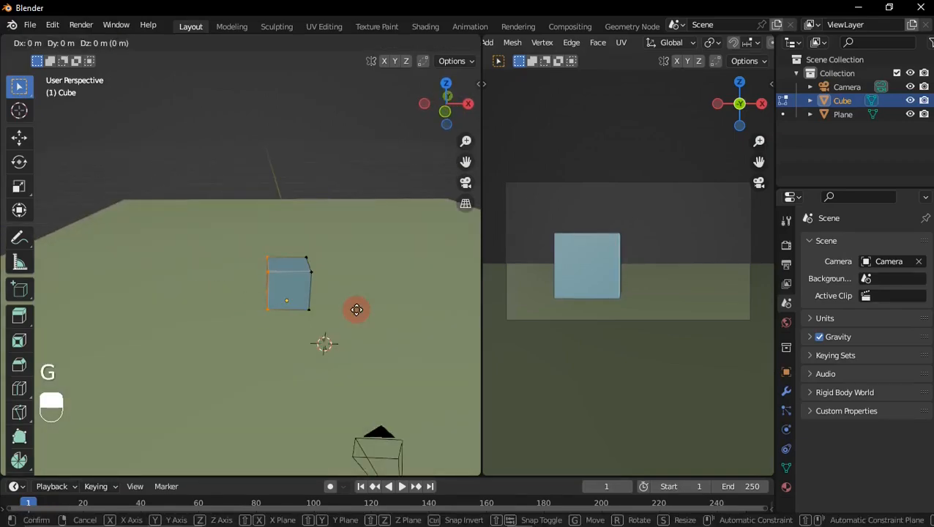
key("x")
left_click(219, 312)
Step: Switch to face selection and extend the block's rear face about 8 m along Y
middle_click_drag(219, 313, 132, 276)
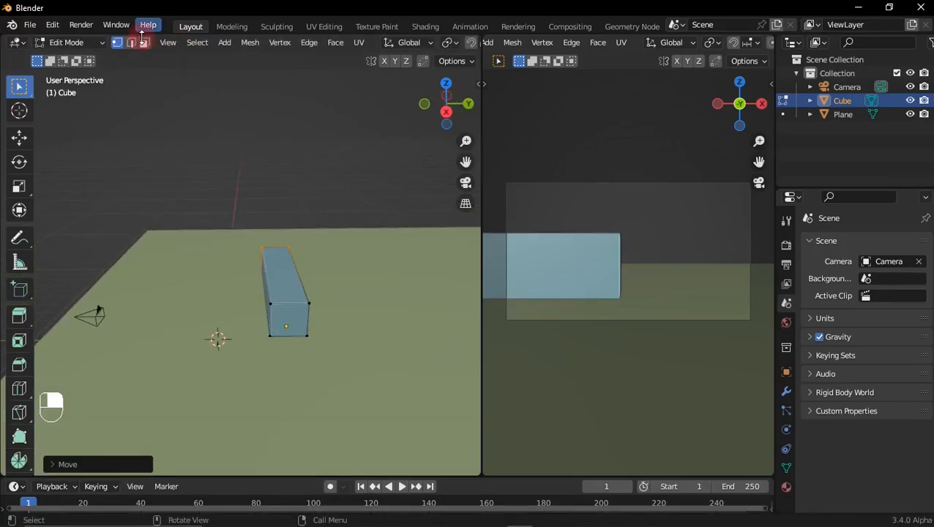
left_click(144, 42)
middle_click_drag(322, 308, 316, 287)
key("g")
key("y")
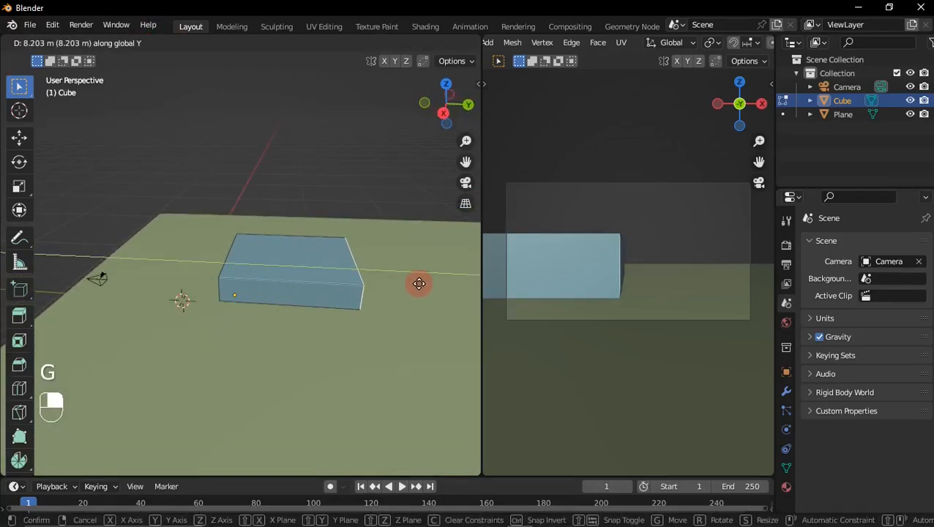
left_click(337, 291)
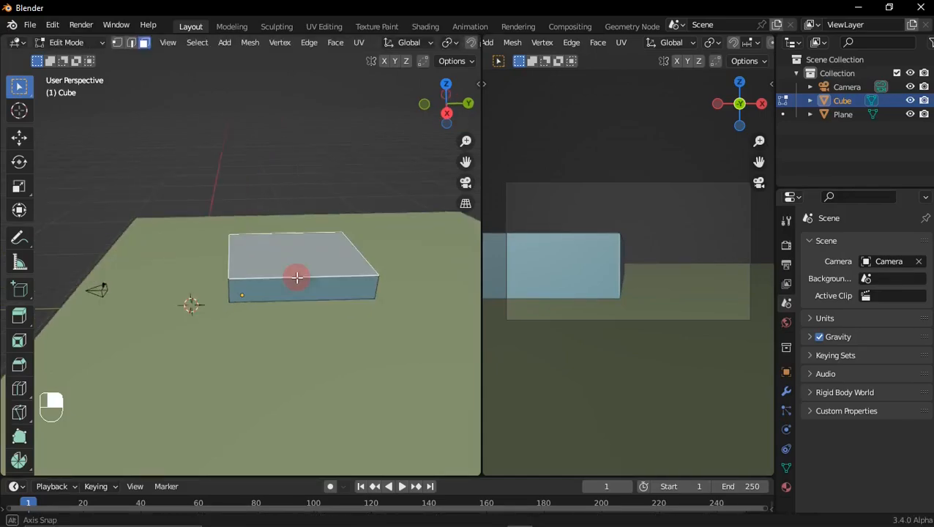
Step: Raise the block's top face about 1.36 m along Z and return to Object Mode
middle_click_drag(283, 275, 350, 265)
key("g")
key("z")
key("shift")
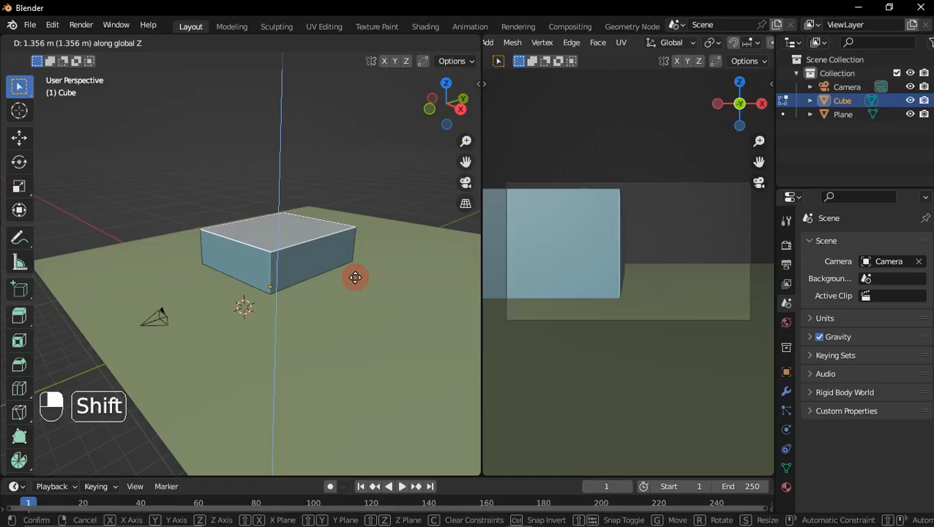
left_click(355, 278)
mouse_move(354, 278)
middle_mouse_down()
mouse_move(340, 266)
mouse_move(317, 277)
mouse_move(343, 283)
middle_mouse_up()
key("Tab")
Step: Duplicate the block and place the copy across the ground, about 12 m along X and -13 m along Y
key("shift+d")
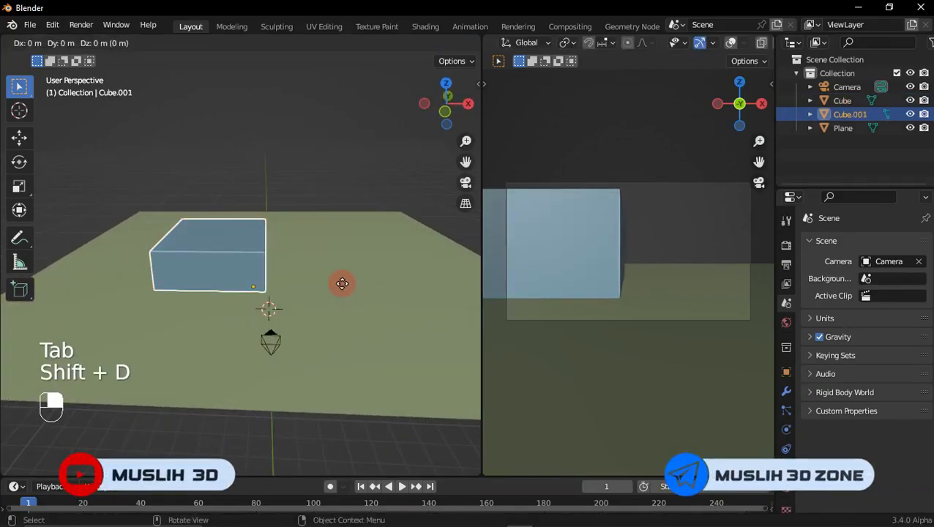
key("shift+z")
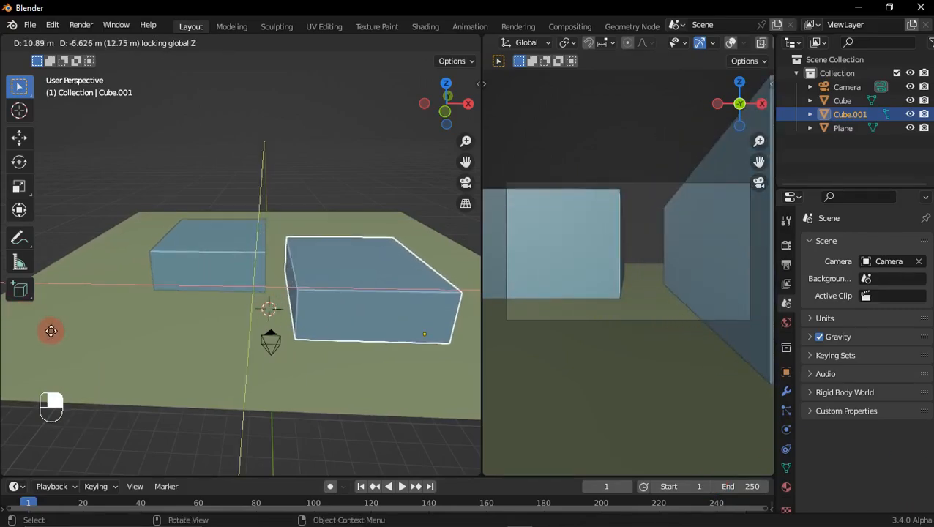
left_click(133, 401)
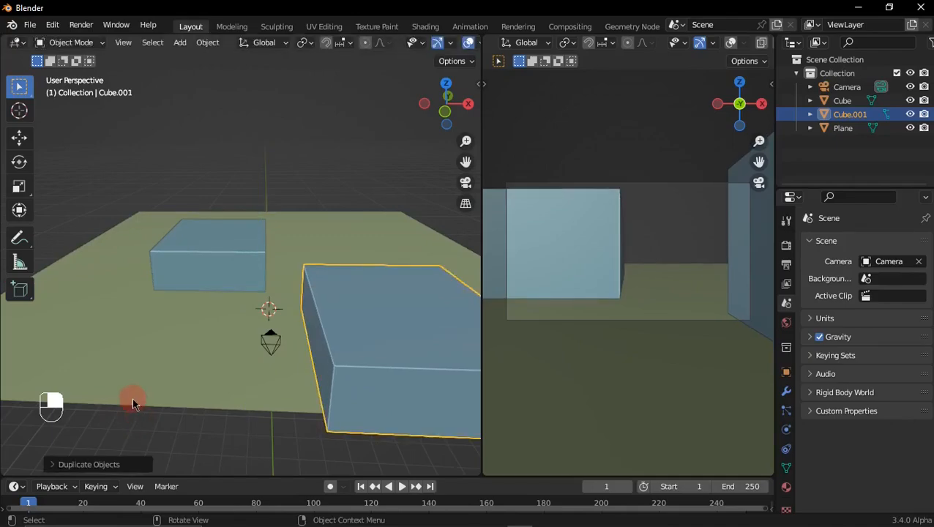
Step: Move the original block about 1 m in the negative X direction
left_click(245, 271)
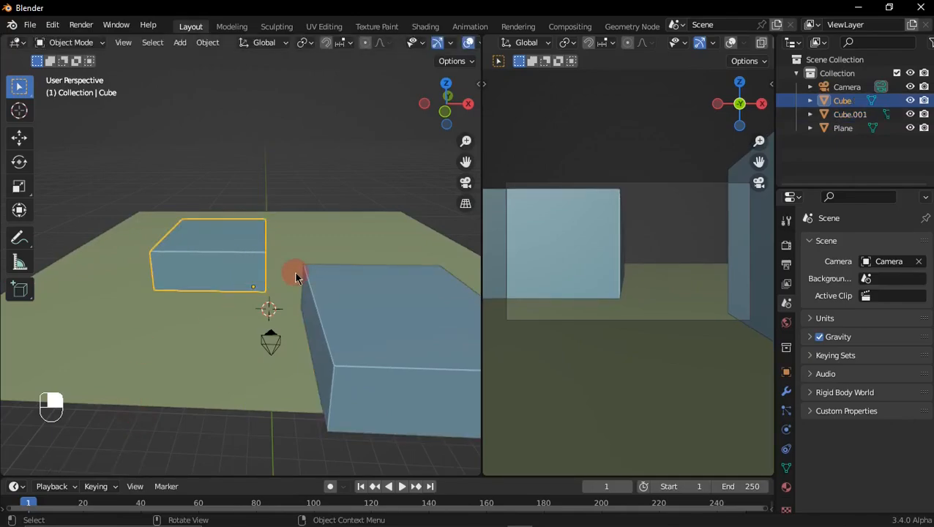
key("g")
key("x")
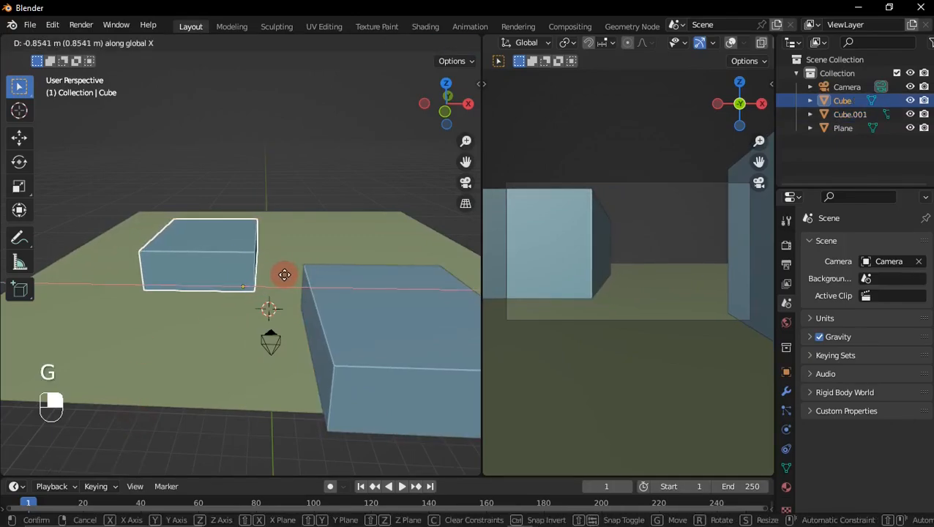
left_click(286, 278)
Step: Duplicate the original block and place the copy farther back, about 14 m along X and 13 m along Y
middle_click_drag(263, 287, 249, 310, "shift")
key("shift+d")
key("shift+z")
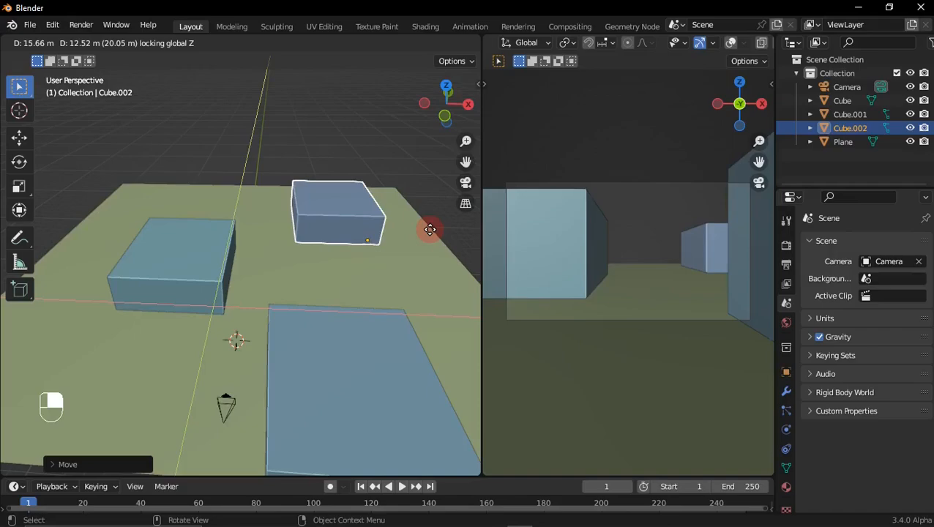
left_click(411, 226)
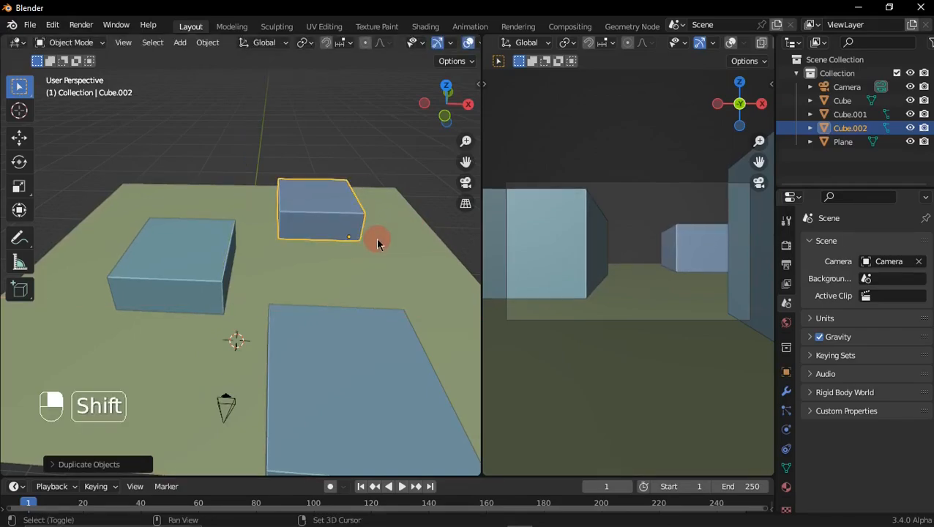
Step: Duplicate the far block, shift the copy across the ground at its front corner and scale it down to about 0.4
key("shift+d")
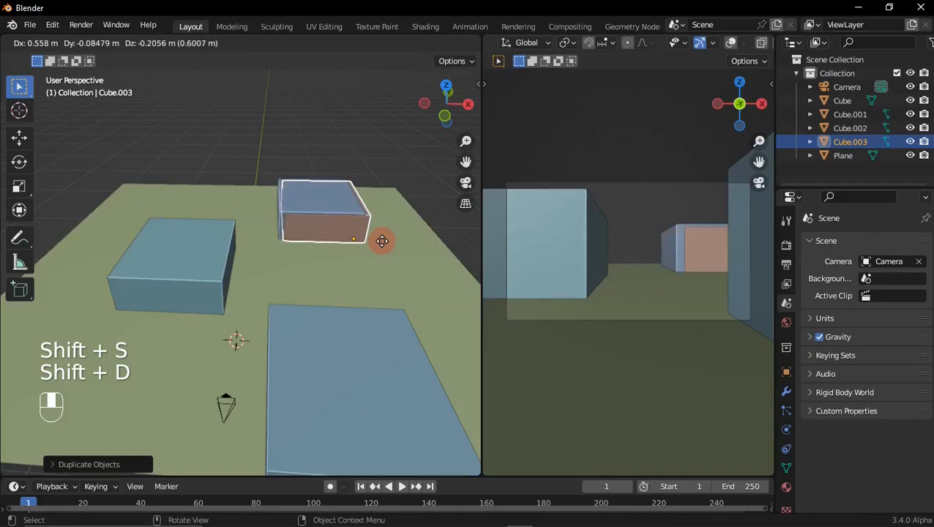
key("z")
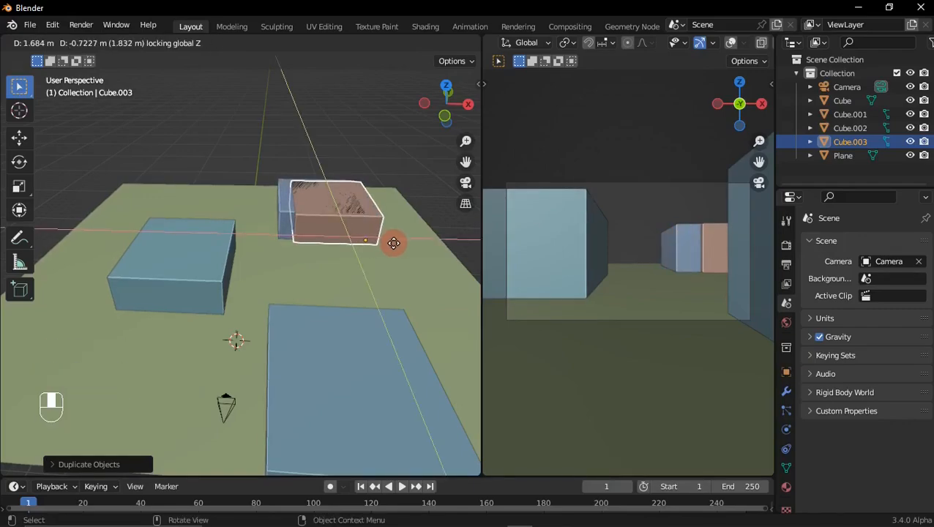
left_click(396, 250)
key("s")
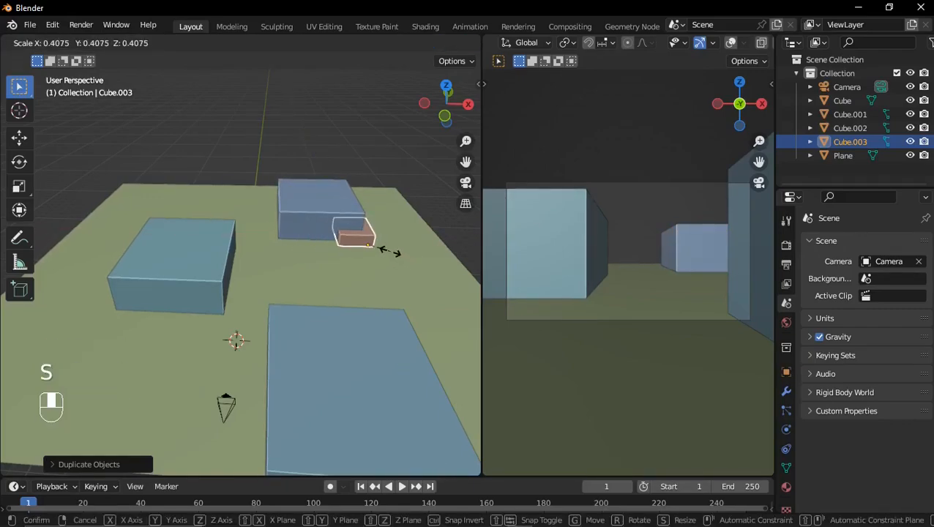
left_click(389, 253)
Step: Move the small copy across the ground in front of the far block and scale its height along Z
middle_click_drag(389, 253, 334, 266)
key("g")
key("shift+z")
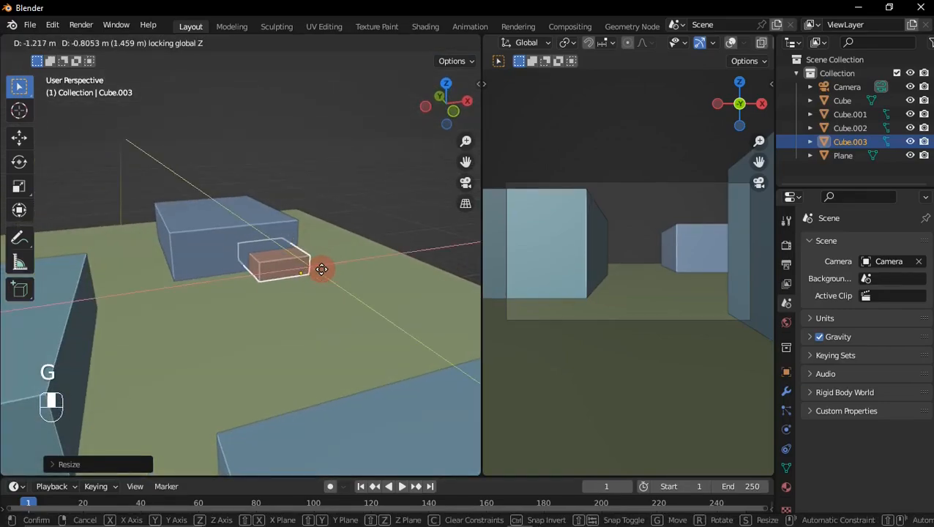
left_click(278, 277)
key("s")
key("z")
left_click(280, 273)
Step: Shrink the small box along Y and move it about 1.3 m in the negative Y direction
middle_click_drag(306, 272, 430, 274)
middle_click_drag(324, 284, 390, 266, "shift")
key("s")
key("x")
key("y")
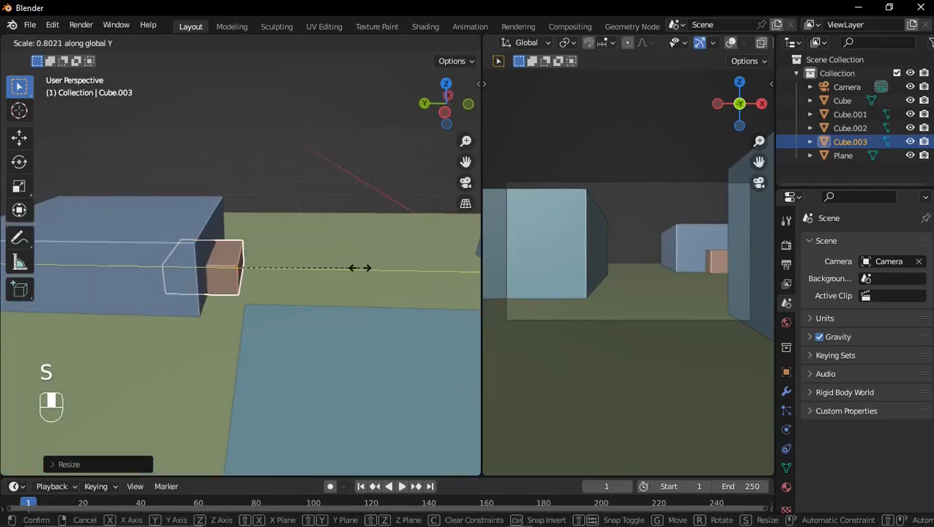
left_click(323, 268)
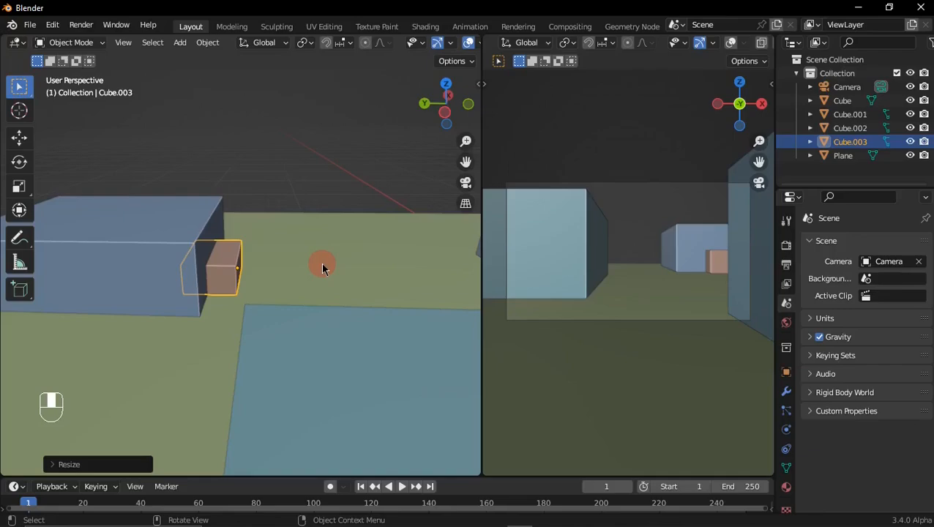
key("g")
key("y")
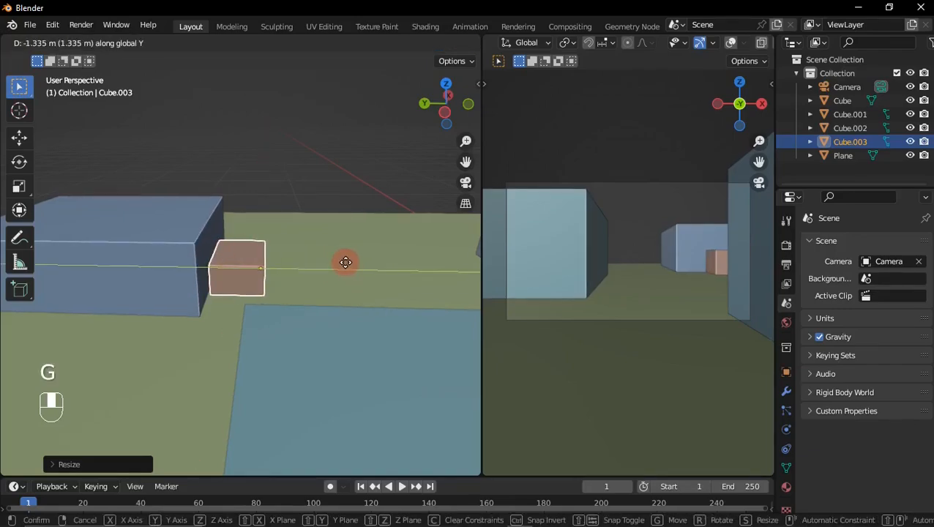
left_click(339, 256)
Step: Scale the small box's height to about 1.03 along Z and move it about 0.4 m in the negative X direction
mouse_move(339, 256)
middle_mouse_down()
mouse_move(281, 263)
mouse_move(323, 260)
middle_mouse_up()
key("s")
key("z")
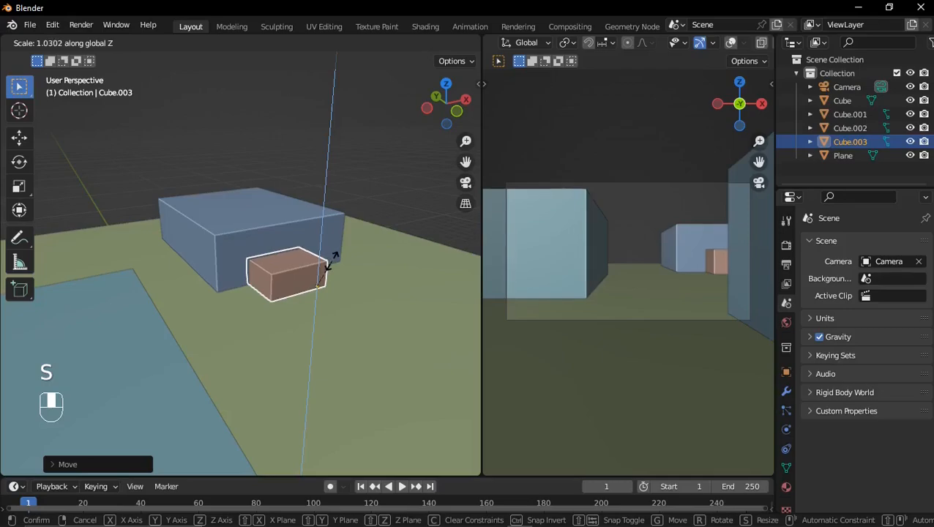
left_click(332, 259)
key("g")
key("x")
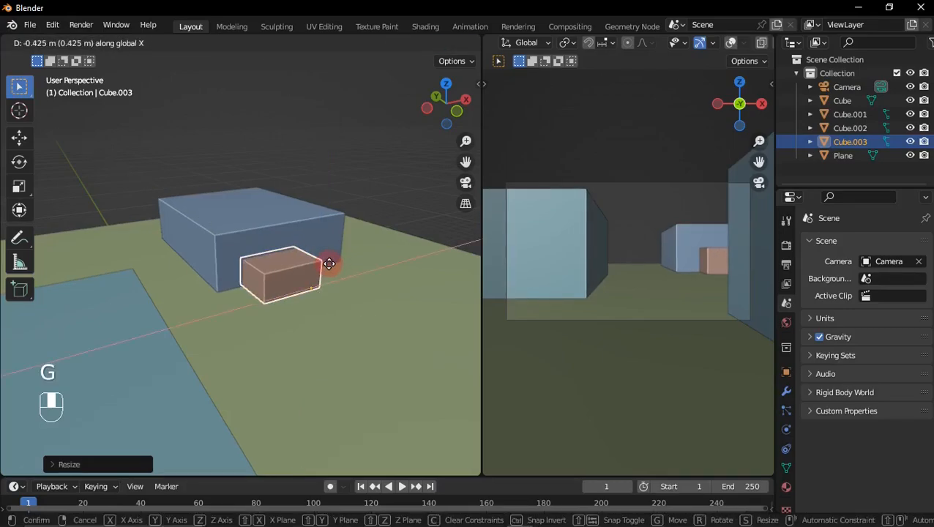
left_click(332, 262)
Step: Duplicate the small box and place the copy in the negative X direction, beside the far block
scroll(330, 278, "down", 3)
middle_click_drag(330, 281, 312, 298)
key("shift+s")
left_click(332, 300)
key("shift+d")
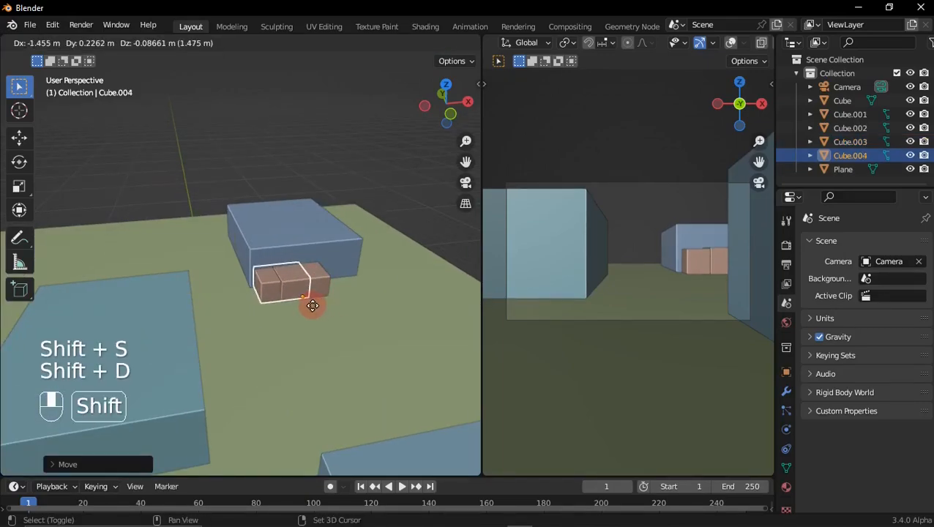
left_click(245, 309)
Step: In Edit Mode with X-ray on, select the copied box's bottom face, snap the 3D cursor to it and return to Object Mode
middle_click_drag(245, 308, 316, 287, "shift")
key("Tab")
scroll(300, 304, "up", 3)
scroll(436, 44, "down", 8)
left_click(426, 45)
middle_click_drag(270, 290, 341, 279, "shift")
scroll(282, 289, "up", 3)
left_click(303, 282)
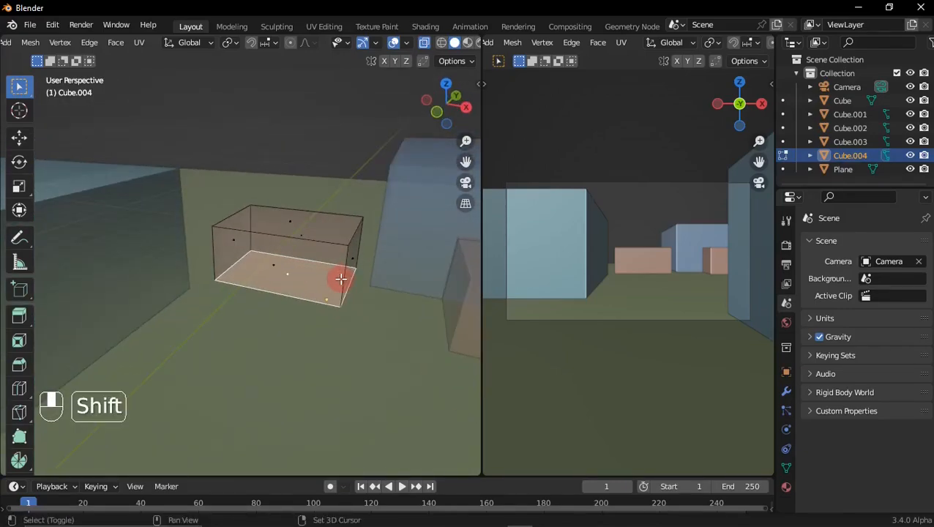
key("shift+s")
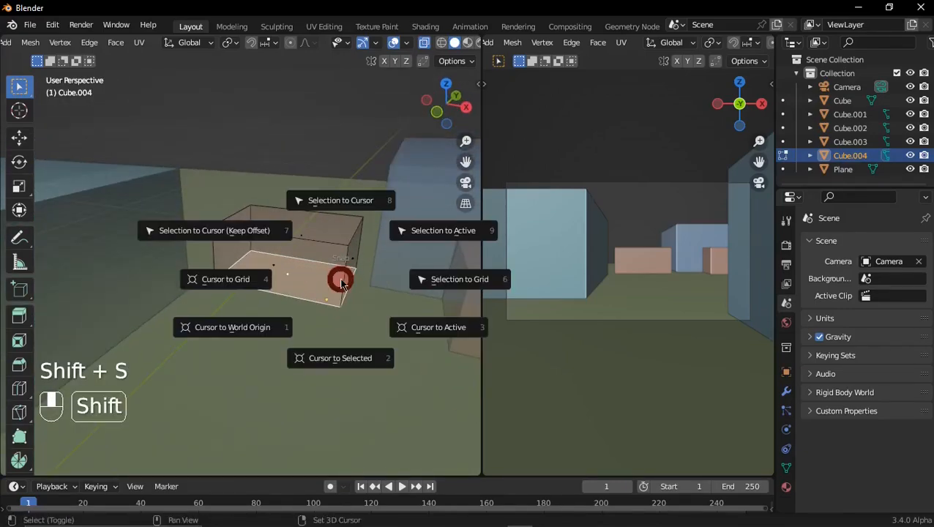
left_click(354, 356)
key("Tab")
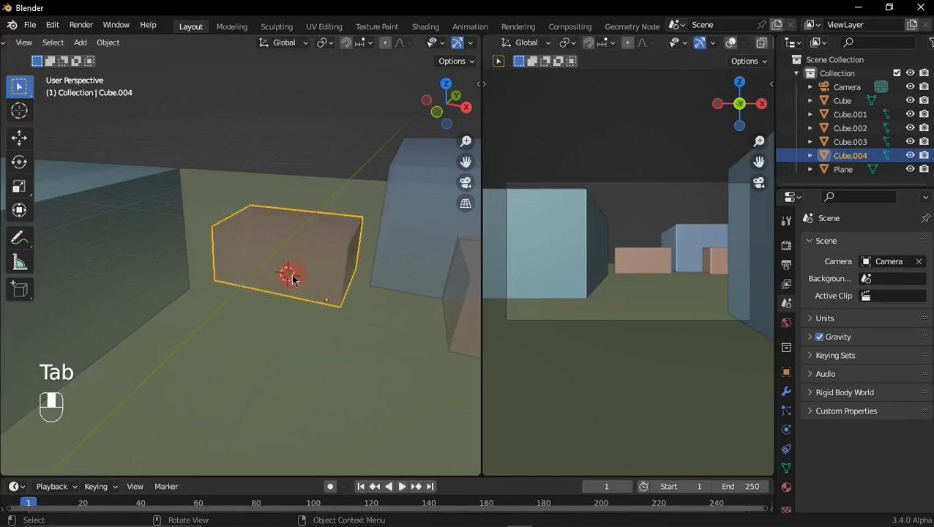
Step: Turn off X-ray and set the copied box's origin to the 3D cursor
left_click(400, 44)
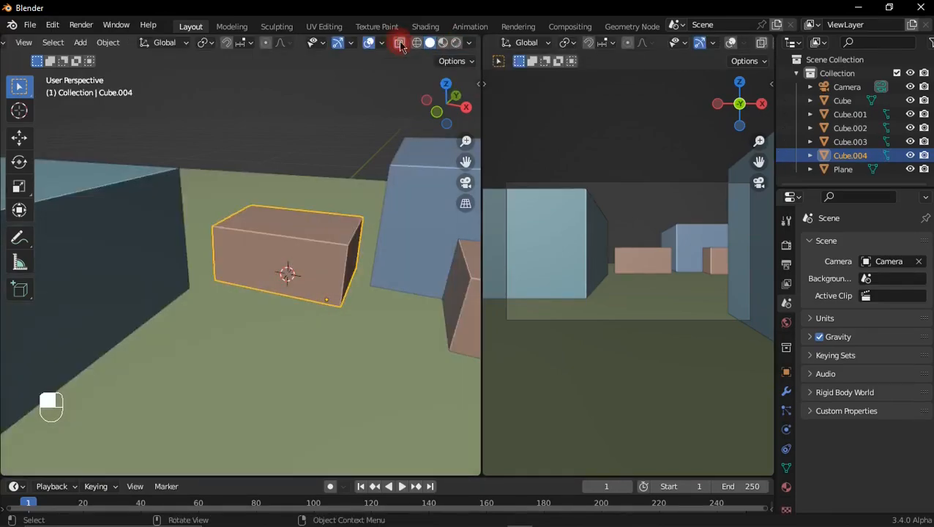
right_click(293, 252)
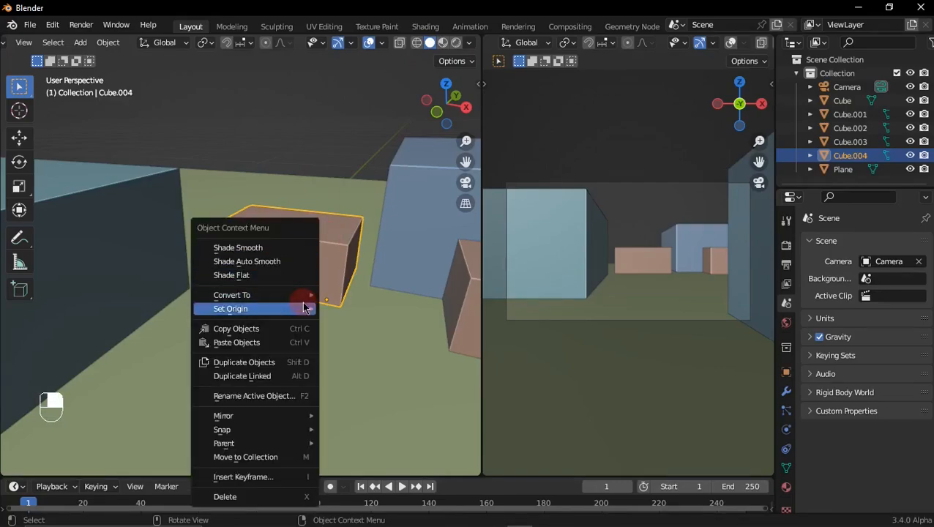
mouse_move(286, 313)
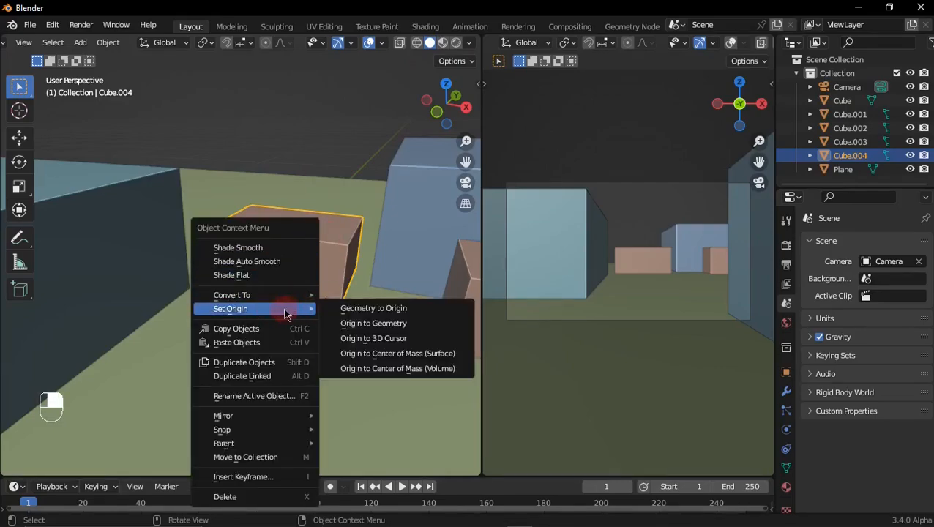
left_click(380, 343)
Step: Scale the copied box down along X and Y only, leaving a narrow upright post
middle_click_drag(329, 294, 380, 310)
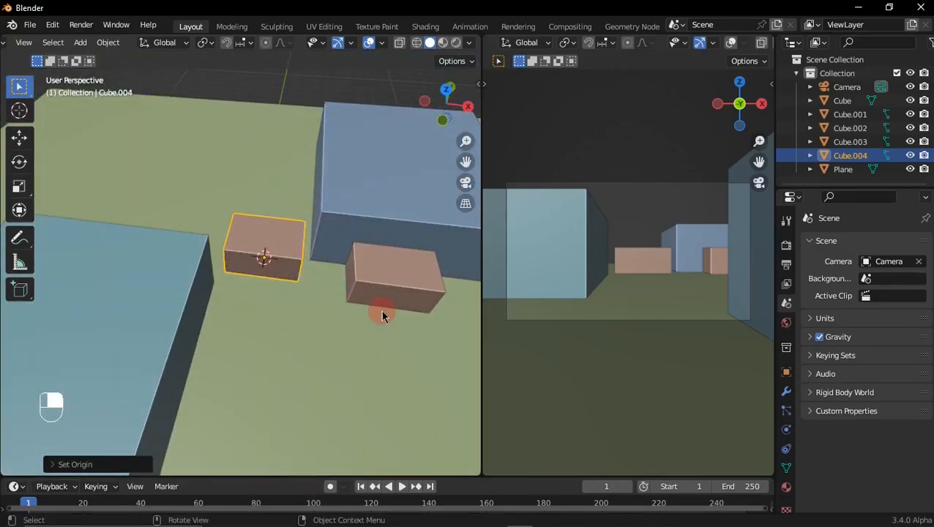
key("s")
key("shift+z")
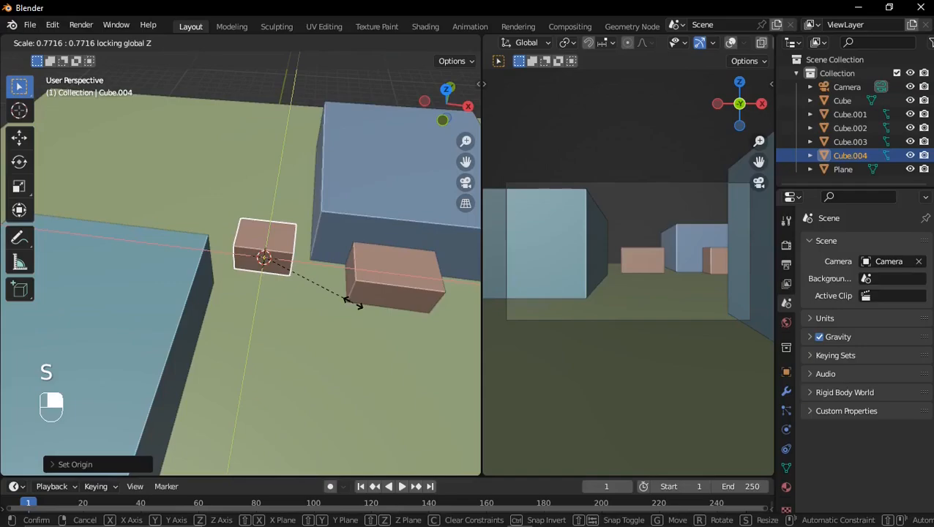
left_click(272, 262)
middle_click_drag(310, 225, 254, 244)
scroll(285, 263, "up", 3)
middle_click_drag(302, 273, 259, 275, "shift")
scroll(320, 276, "up", 3)
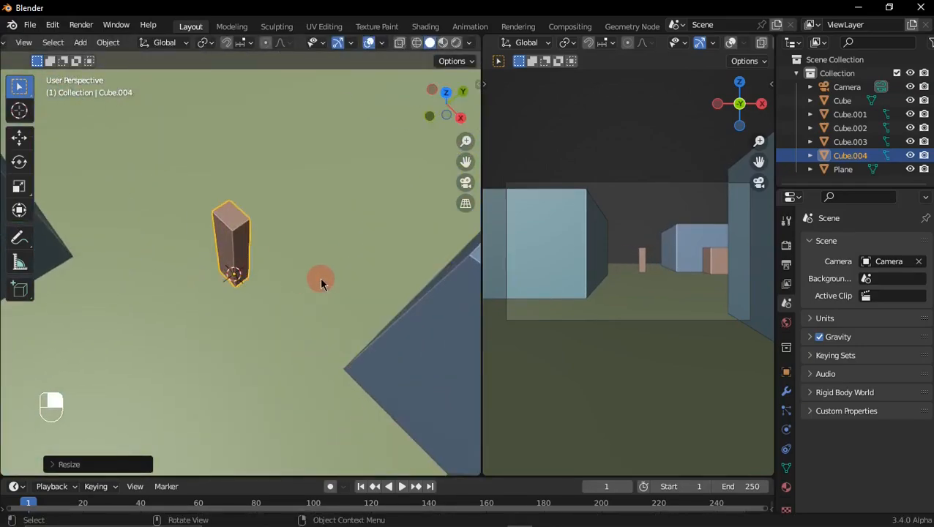
Step: Thin the post along X and stretch its height to about 1.9 times along Z
scroll(321, 280, "down", 1)
scroll(320, 278, "down", 1)
key("s")
key("x")
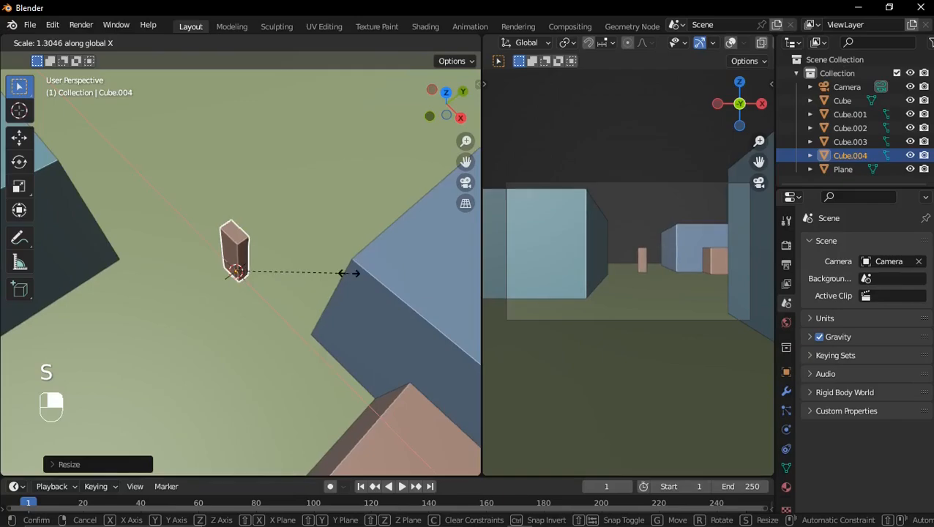
left_click(279, 270)
middle_click_drag(278, 270, 306, 257)
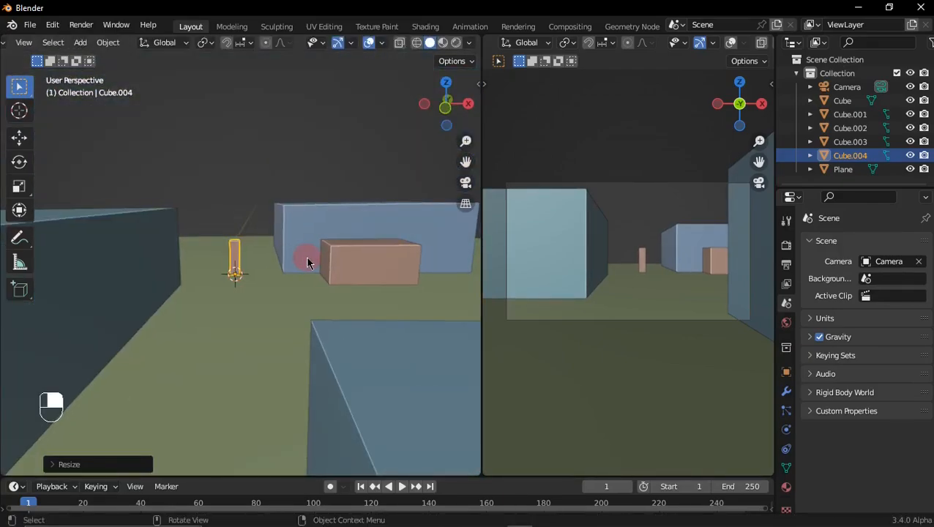
key("s")
key("z")
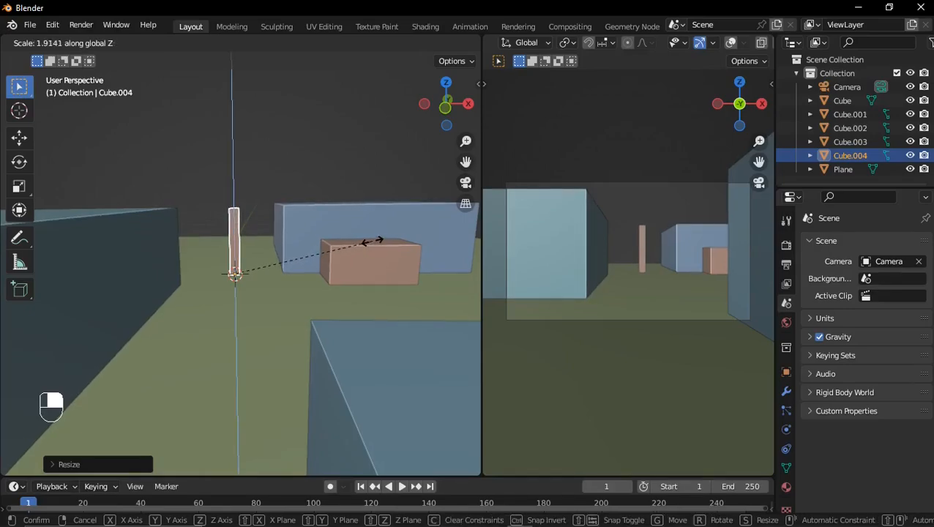
left_click(370, 240)
Step: Move the post across the ground in positive X and Y, next to the far block's near corner
middle_click_drag(331, 250, 330, 272)
key("g")
key("shift+z")
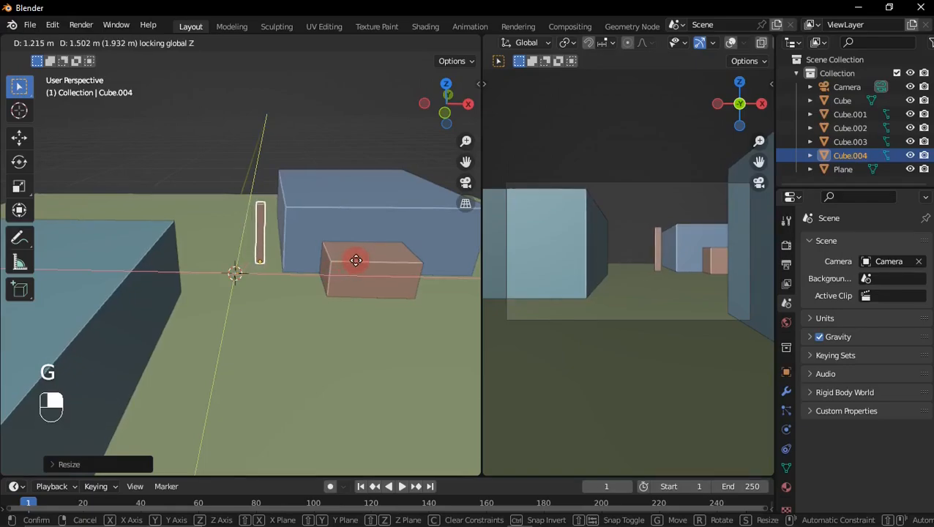
left_click(354, 247)
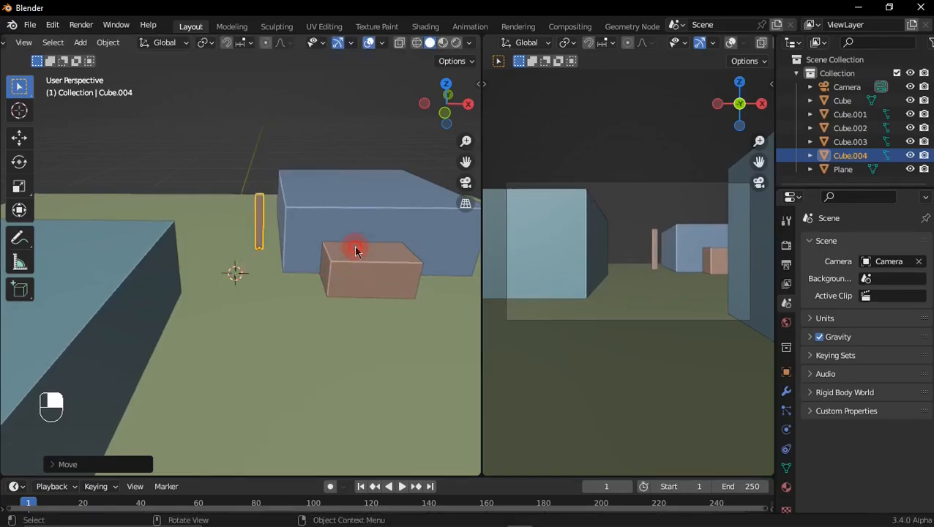
Step: Duplicate the post and place the copy across the ground, about -3.7 m along X and 3.6 m along Y
middle_click_drag(354, 249, 358, 259, "shift")
key("shift+d")
key("shift+z")
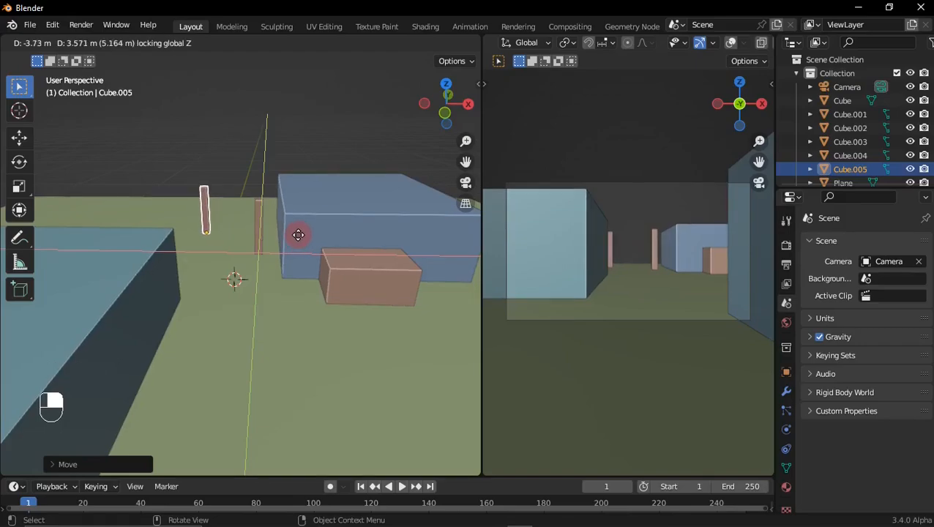
left_click(300, 236)
Step: In Edit Mode, extrude the ground plane's face upward about 3.4 m
scroll(310, 246, "down", 4)
middle_click_drag(309, 242, 295, 360)
left_click(166, 327)
key("Tab")
scroll(287, 322, "down", 1)
middle_click_drag(289, 322, 322, 315)
middle_click_drag(313, 332, 314, 260)
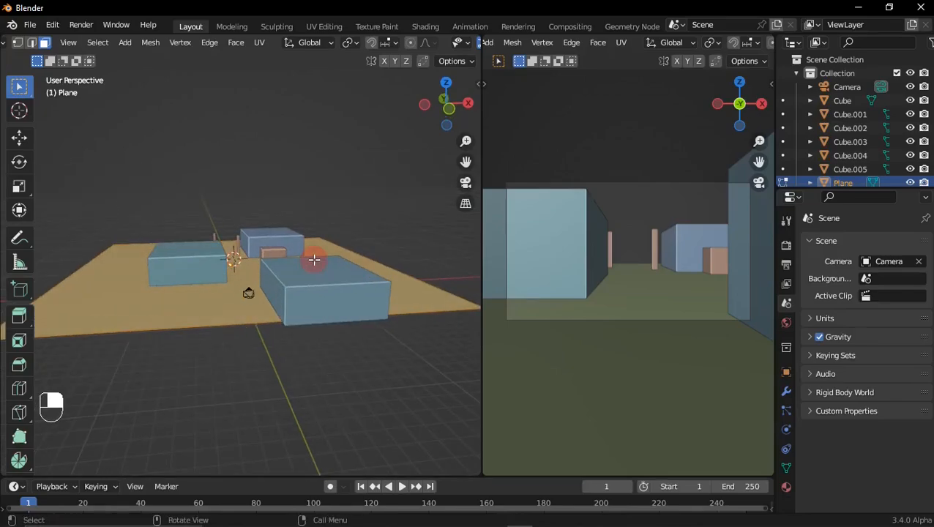
key("e")
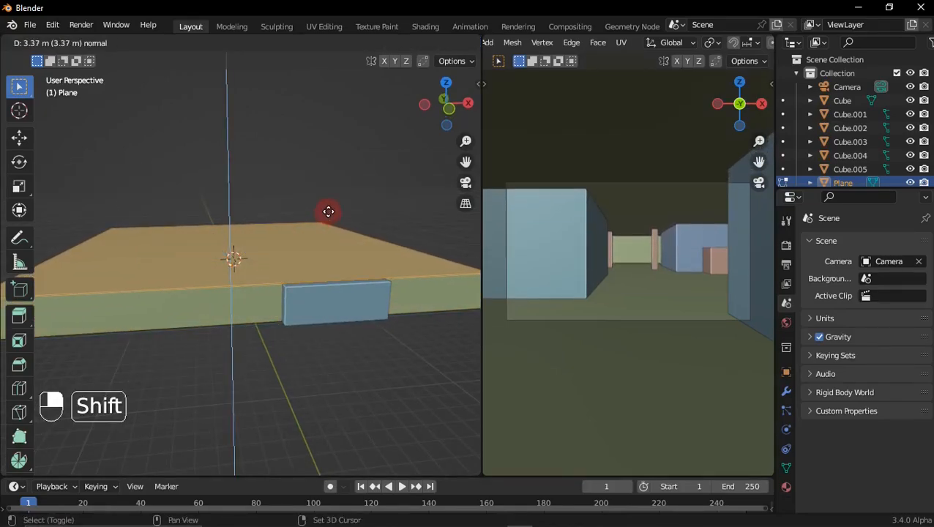
left_click(330, 215)
Step: Subdivide the extruded top face with 20 cuts
mouse_move(302, 278)
middle_mouse_down()
mouse_move(275, 302)
mouse_move(300, 269)
mouse_move(301, 277)
middle_mouse_up()
middle_click_drag(301, 278, 321, 286, "shift")
right_click(309, 238)
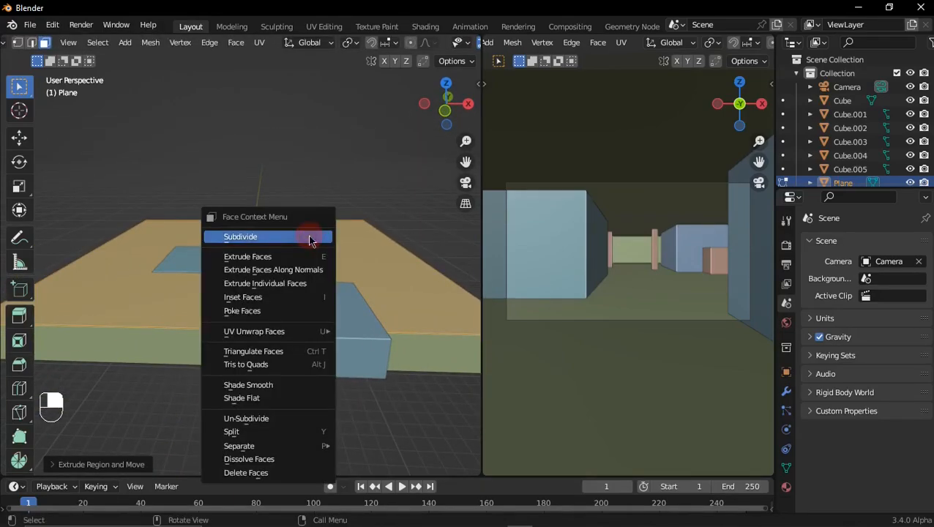
left_click(302, 237)
left_click(125, 466)
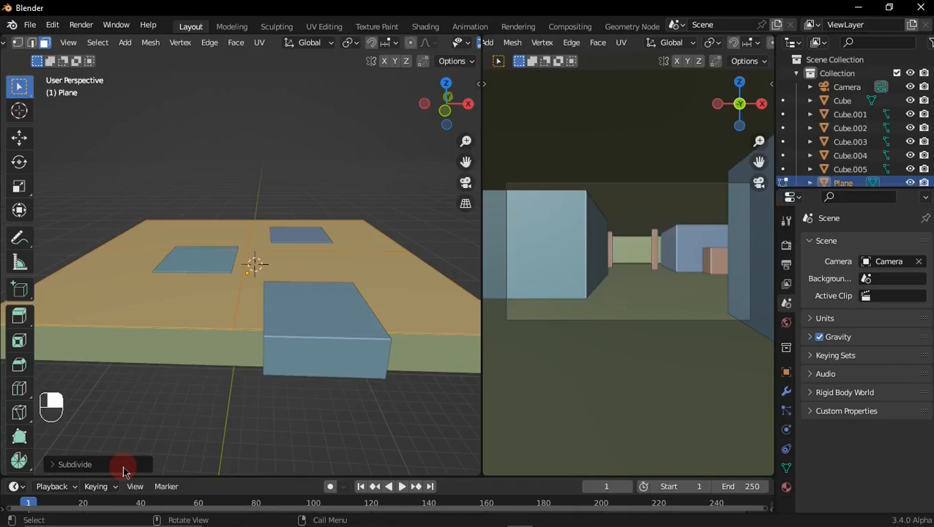
left_click(224, 370)
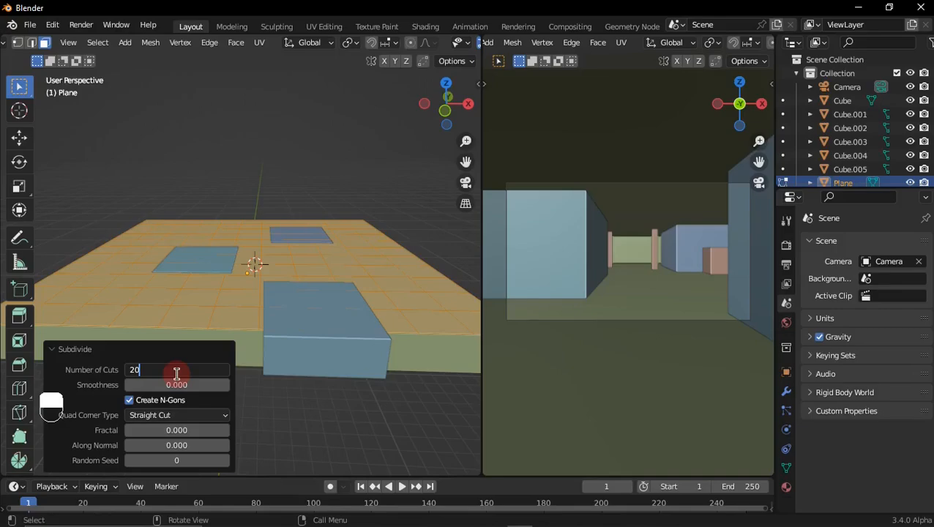
key("Return")
Step: Set the top face's subdivision to 18 cuts
middle_click_drag(240, 288, 262, 331)
middle_click_drag(262, 331, 252, 227, "ctrl")
middle_click_drag(252, 227, 258, 292, "ctrl")
left_click(205, 369)
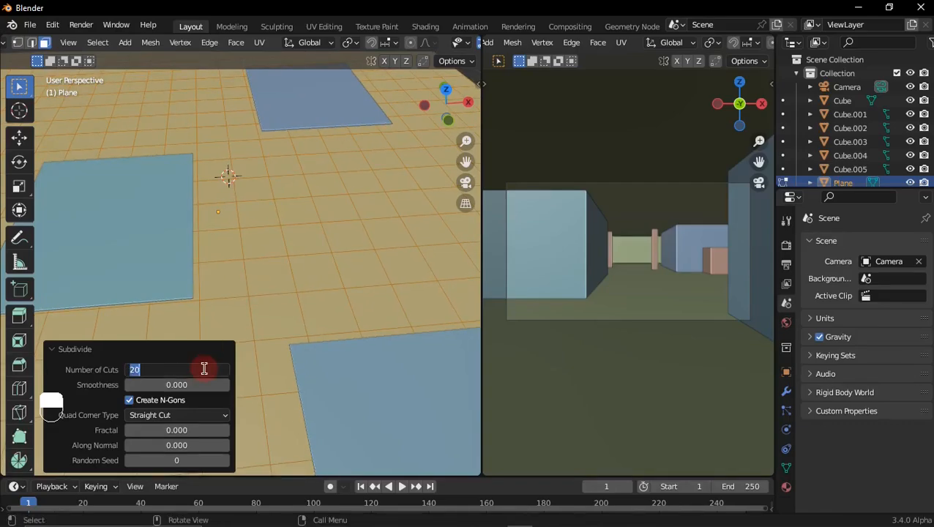
key("Return")
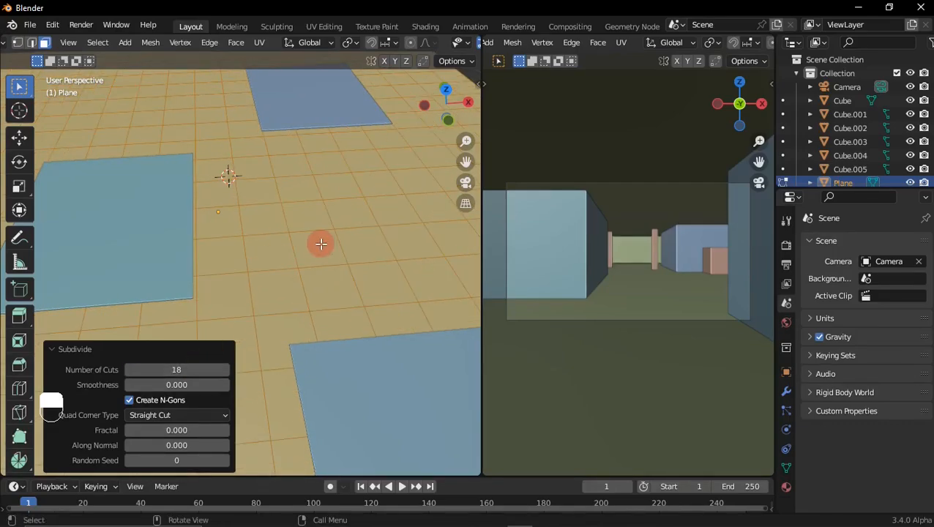
Step: Inset the subdivided top faces individually with a thickness of about 0.003 m
key("ctrl+z")
key("ctrl+z")
key("i")
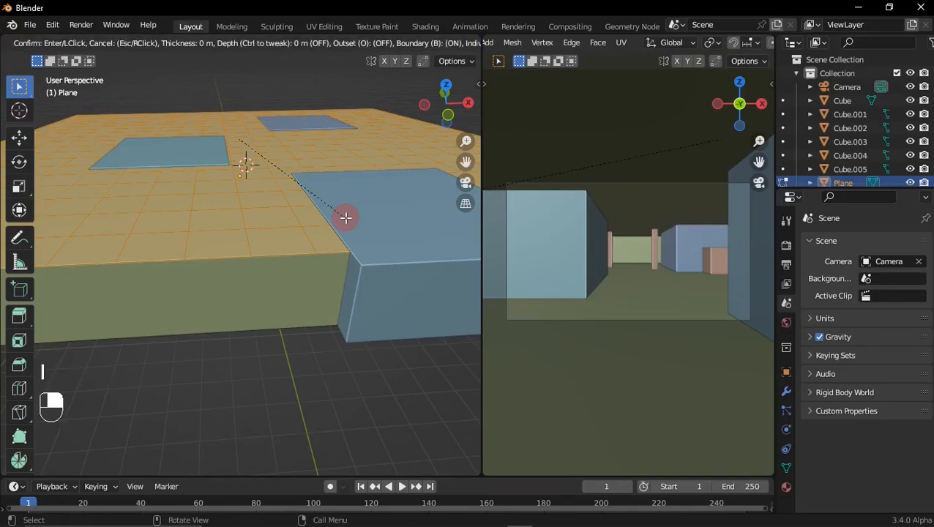
left_click(344, 216)
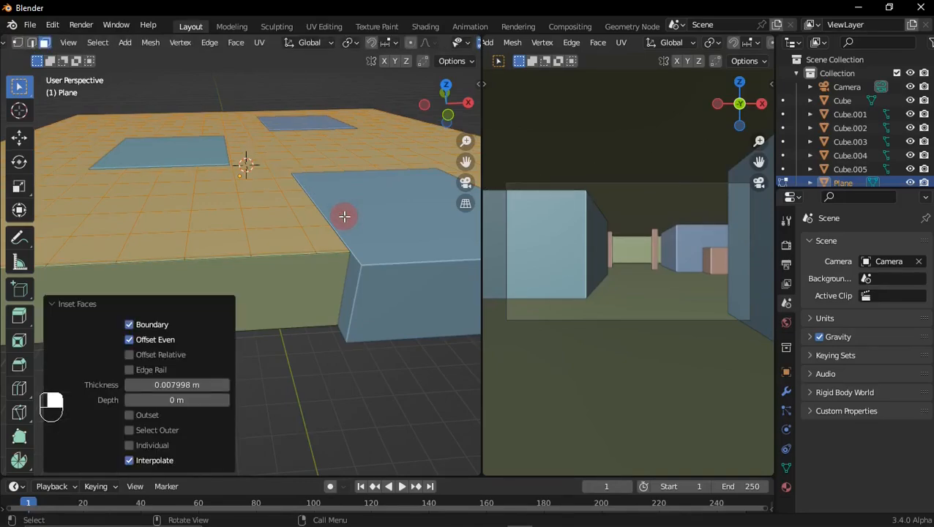
left_click(132, 448)
middle_click_drag(317, 259, 298, 282, "ctrl")
mouse_move(177, 384)
left_mouse_down()
mouse_move(191, 384)
mouse_move(169, 384)
left_mouse_up()
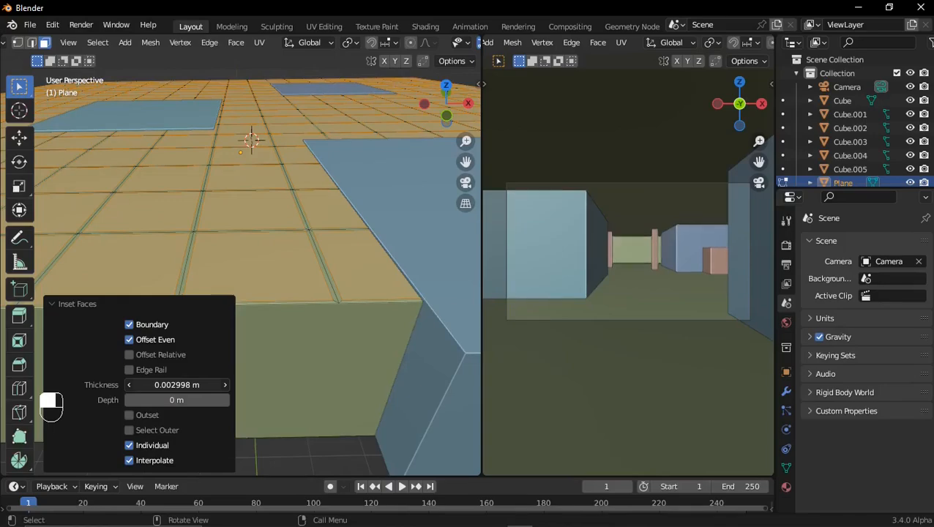
Step: Give the plane two new materials in separate slots, Material and Material.001
scroll(285, 271, "down", 4)
middle_click_drag(314, 247, 319, 233)
left_click(787, 487)
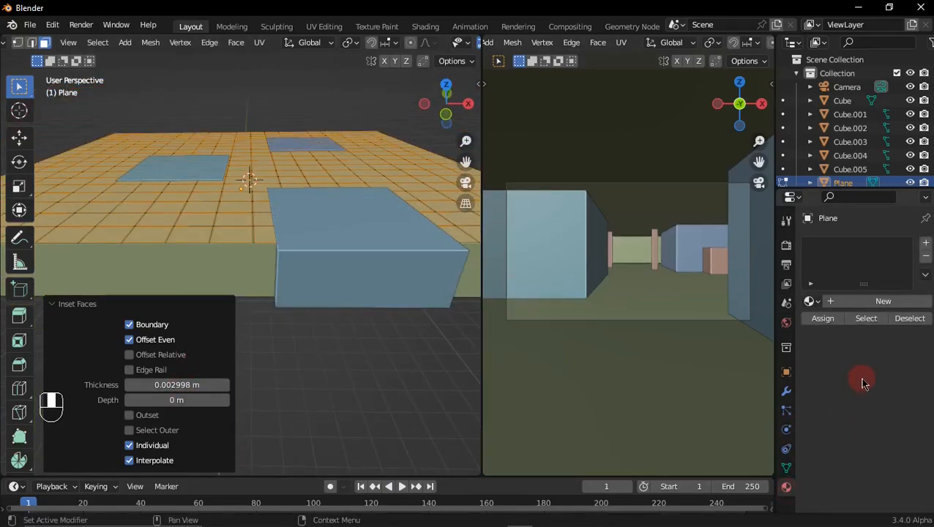
left_click(844, 306)
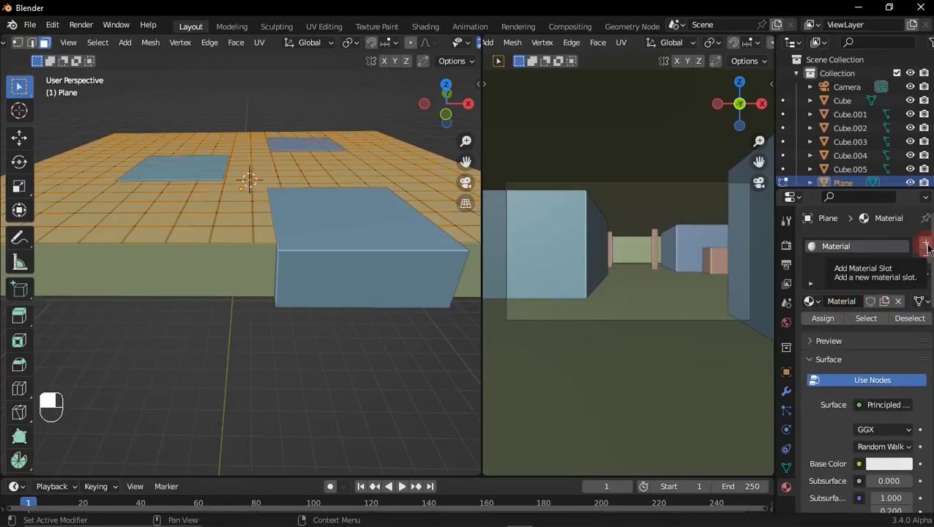
left_click(926, 245)
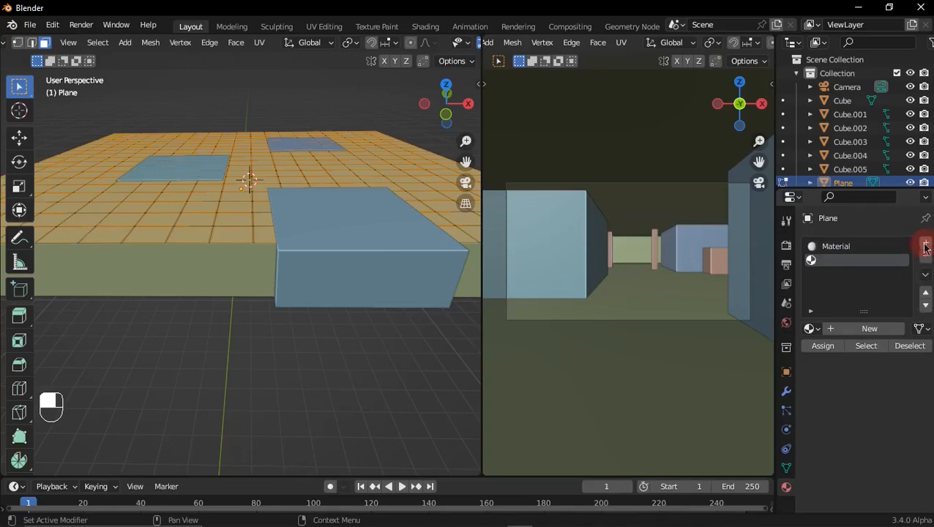
left_click(860, 333)
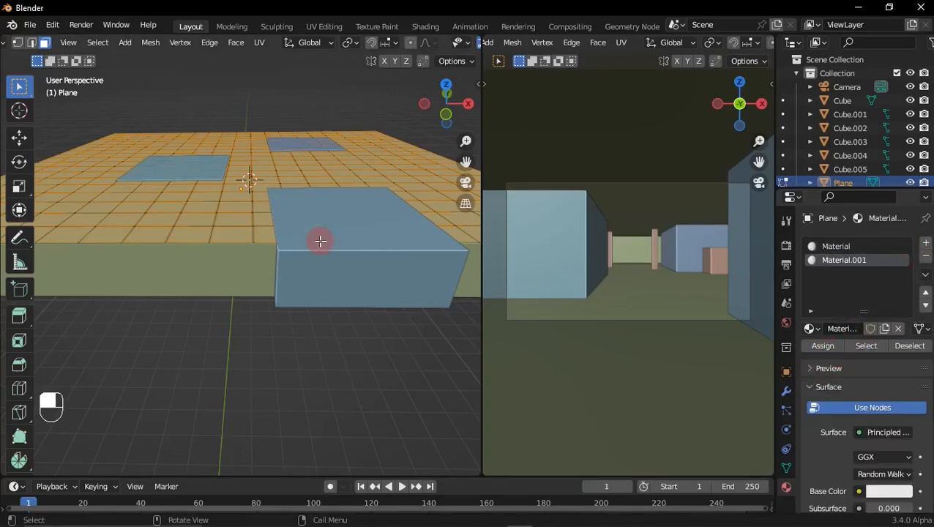
Step: Select the room's outer side wall faces and assign Material.001 to them
middle_click_drag(297, 296, 276, 299)
middle_click_drag(276, 299, 241, 330)
left_click(231, 307)
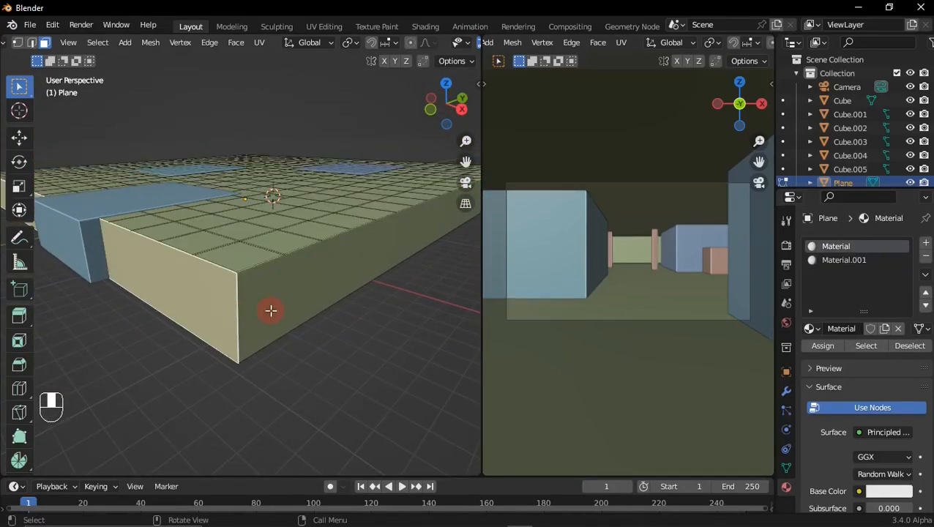
scroll(281, 298, "down", 6)
middle_click_drag(287, 277, 125, 273)
left_click(238, 265, "shift")
middle_click_drag(234, 264, 359, 286)
left_click(207, 267, "shift")
scroll(220, 271, "down", 1)
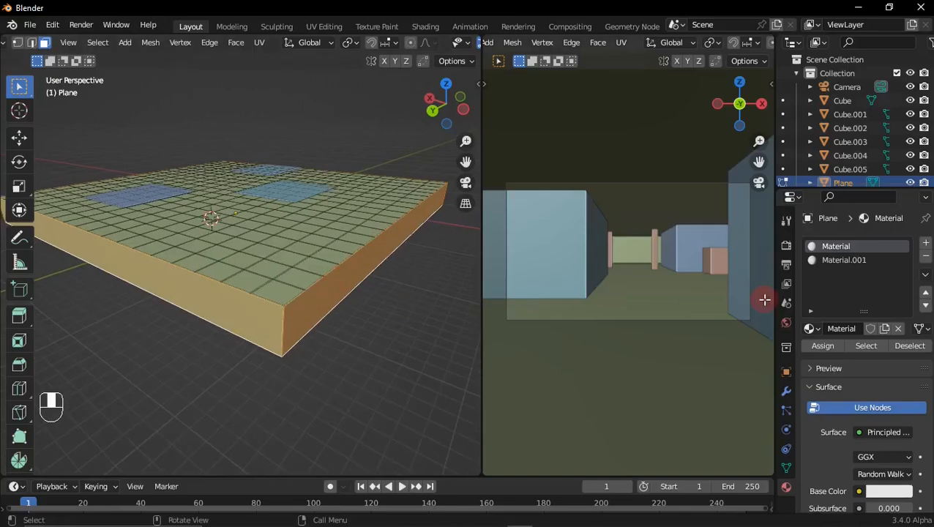
left_click(830, 262)
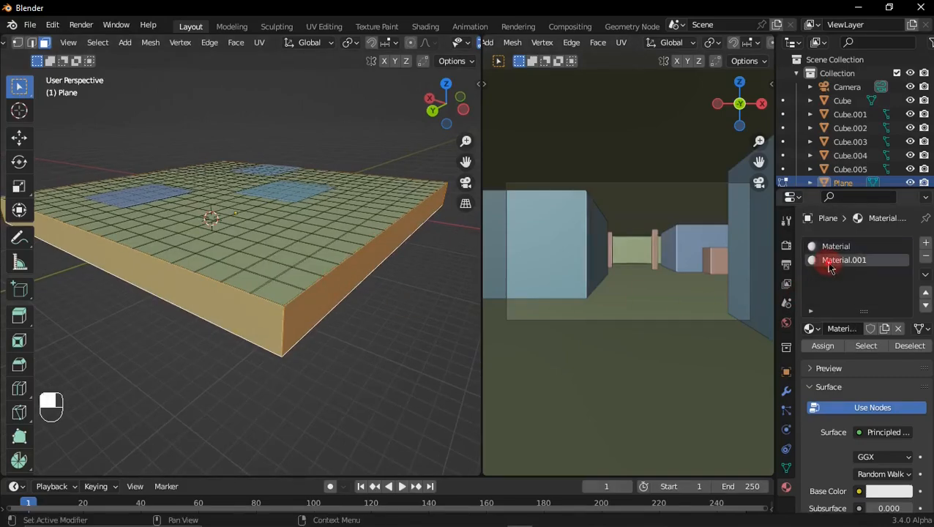
left_click(823, 348)
Step: Leave Edit Mode and switch the camera viewport to Material Preview shading
middle_click_drag(341, 287, 313, 288)
scroll(313, 289, "up", 3)
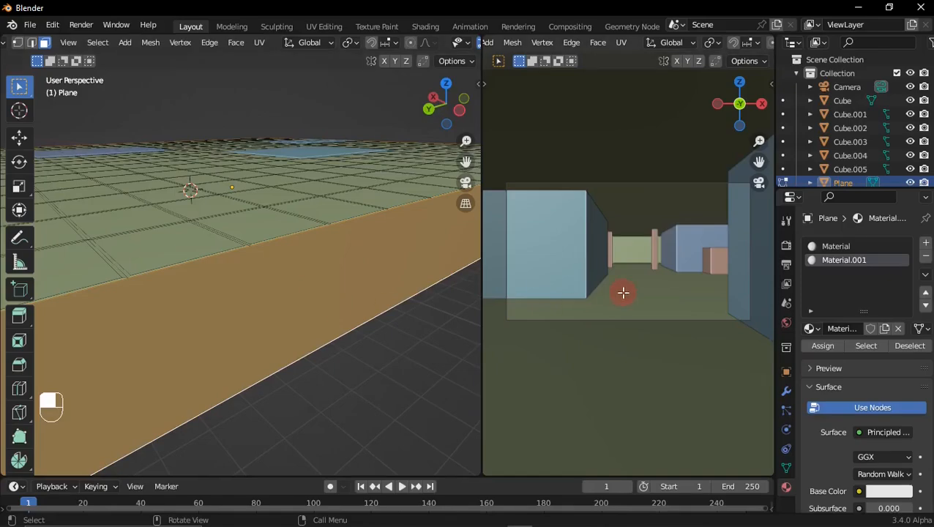
key("Tab")
key("x")
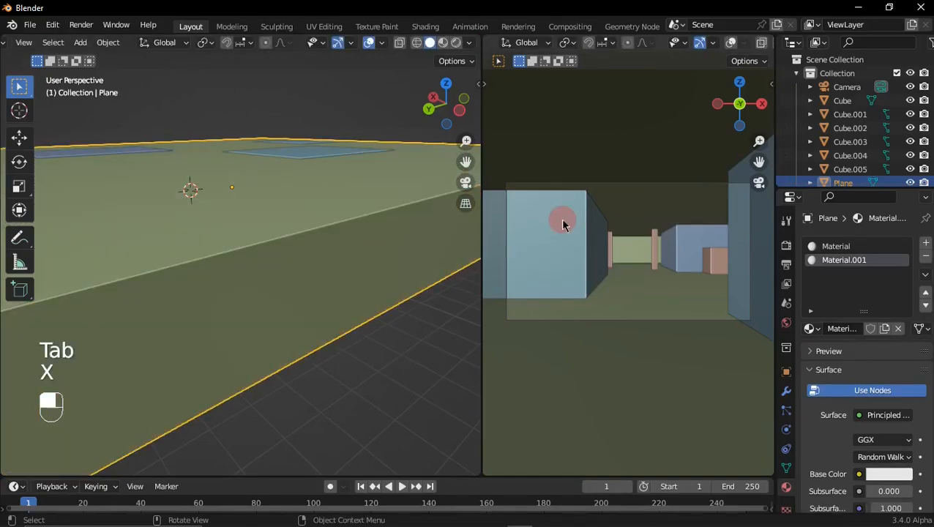
key("z")
left_click(622, 287)
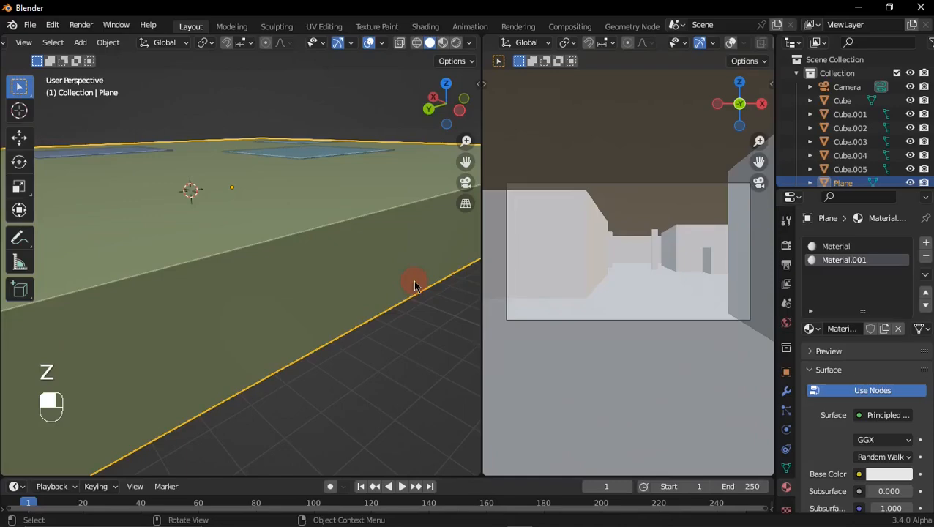
Step: Switch to the Shading workspace and view the scene through the camera
middle_click_drag(271, 270, 364, 267)
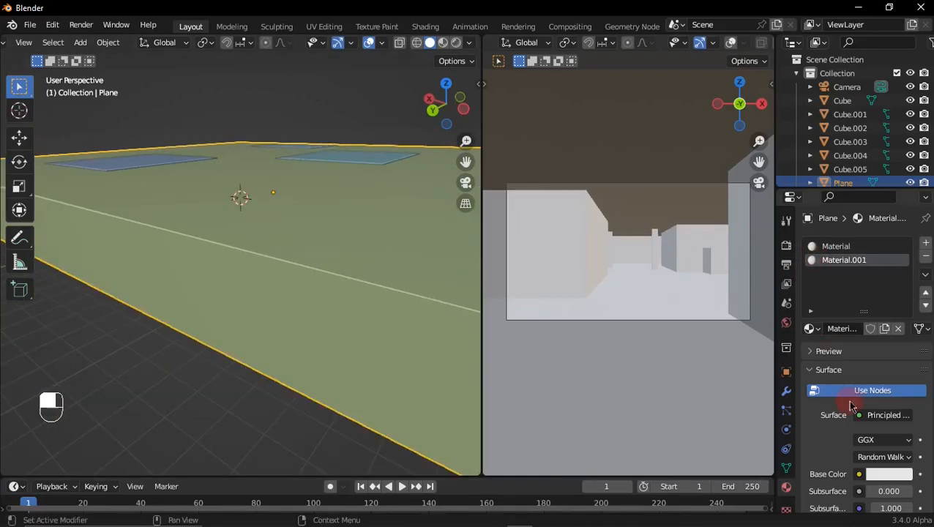
left_click(889, 476)
left_click_drag(849, 331, 808, 366)
right_click(807, 366)
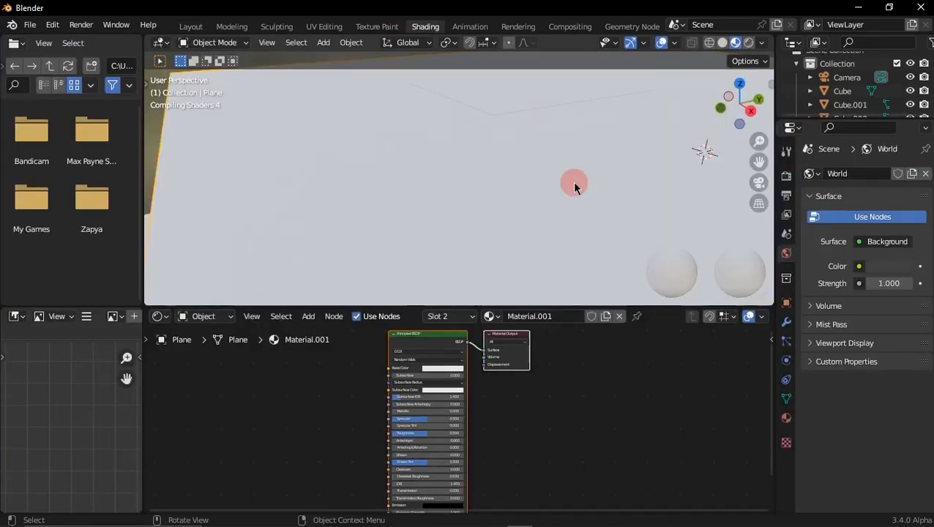
key("KP_0")
scroll(475, 411, "up", 4)
Step: Try an orange Base Color on Material.001's Principled BSDF and undo it
middle_click_drag(475, 410, 504, 443)
left_click(492, 388)
left_click_drag(493, 320, 484, 315)
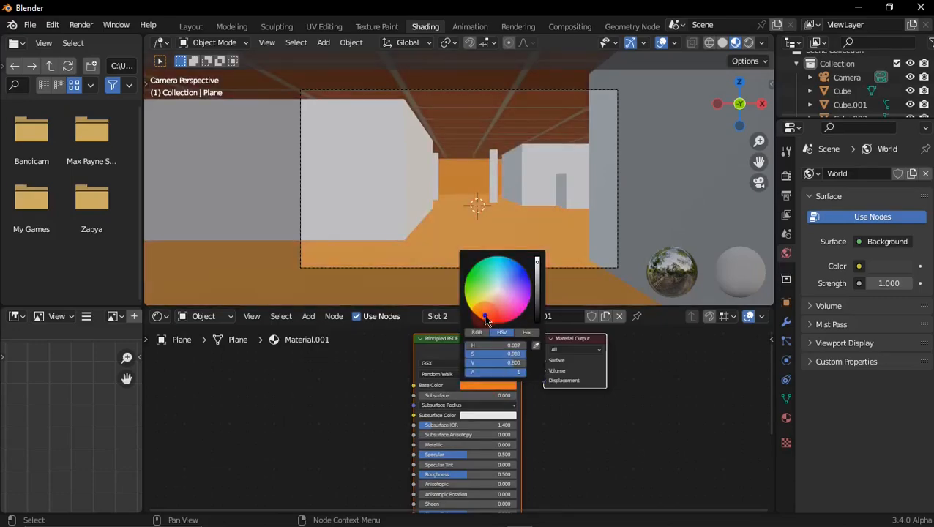
key("ctrl+z")
Step: Add a Noise Texture node to Material.001 and connect its Fac output to the Principled BSDF's Base Color
scroll(436, 410, "down", 1)
middle_click_drag(353, 374, 454, 387)
key("shift+a")
left_click(395, 365)
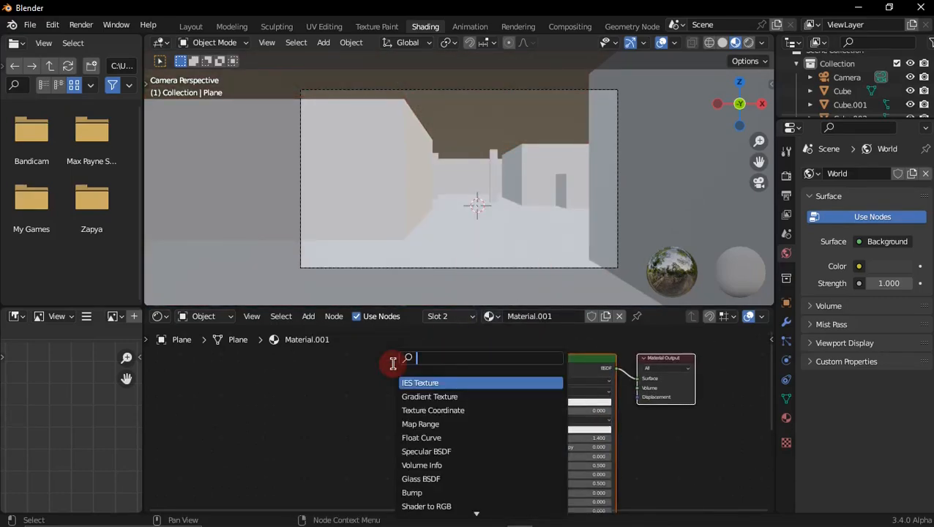
type("nois")
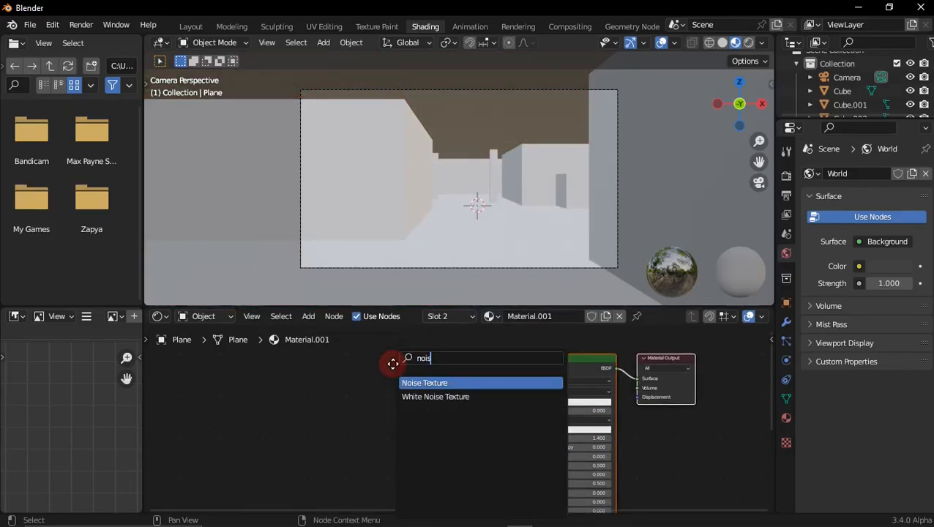
key("Return")
left_click(411, 410)
scroll(413, 410, "up", 3)
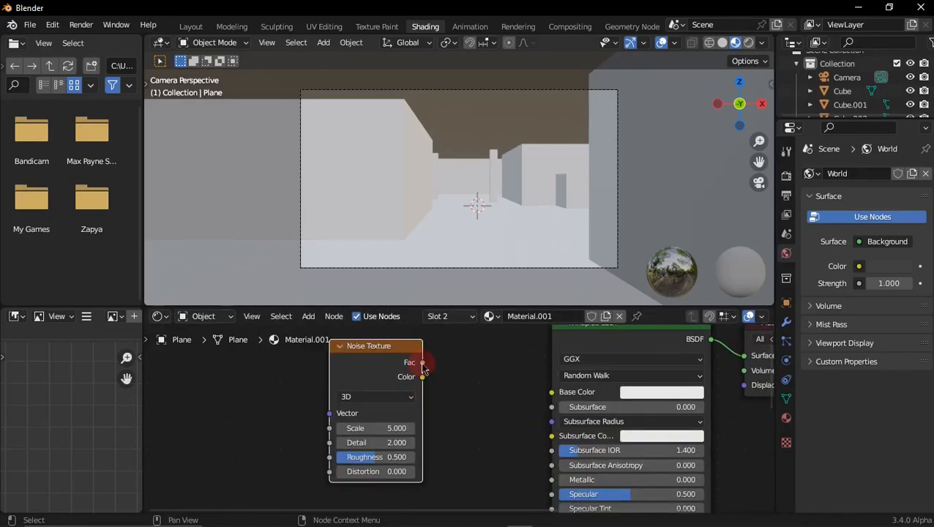
left_click_drag(429, 368, 553, 392)
Step: Add linked Texture Coordinate and Mapping nodes in front of the Noise Texture using Node Wrangler
scroll(472, 381, "down", 2)
scroll(483, 381, "left", 2, "ctrl")
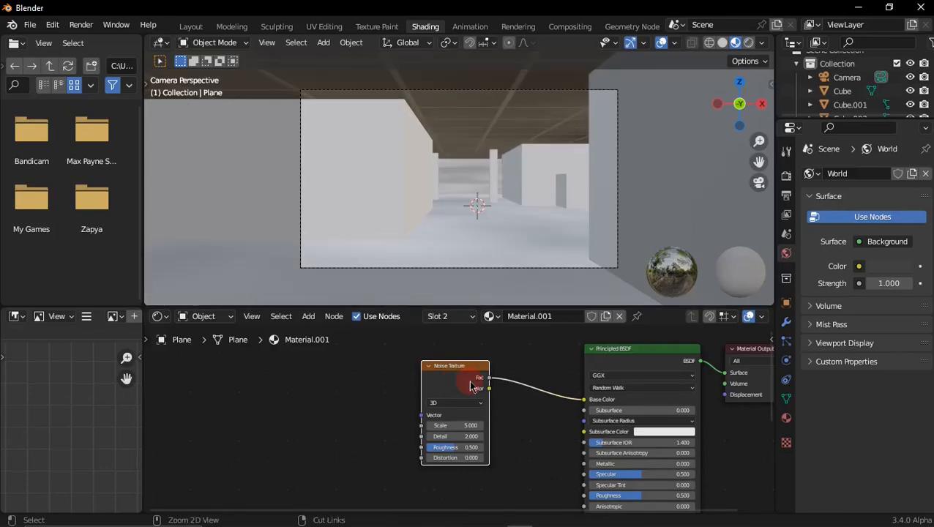
key("ctrl+t")
scroll(471, 388, "down", 1)
middle_click_drag(448, 396, 478, 325)
scroll(448, 377, "up", 1)
middle_click_drag(449, 377, 481, 393)
scroll(470, 413, "up", 1)
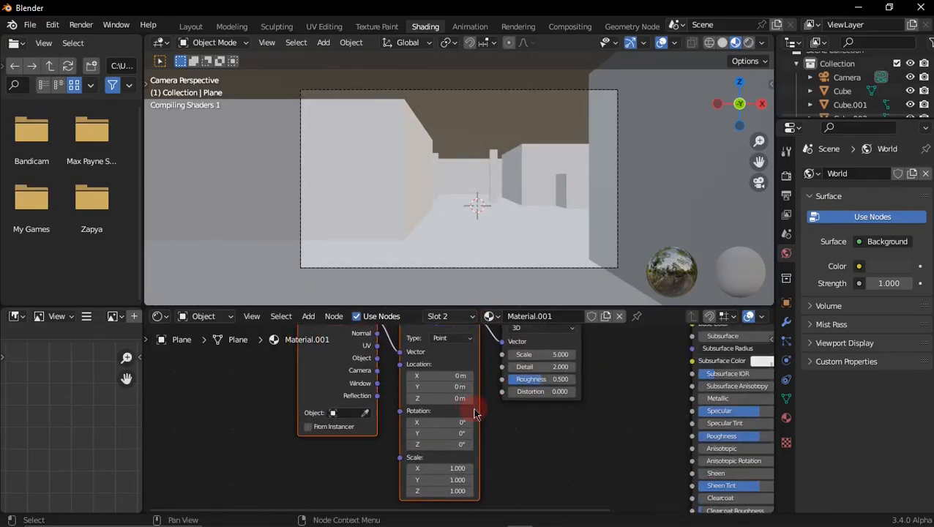
Step: Search the add-on preferences for "nod" to check Node Wrangler, and close the preferences
left_click(115, 130)
left_click(52, 26)
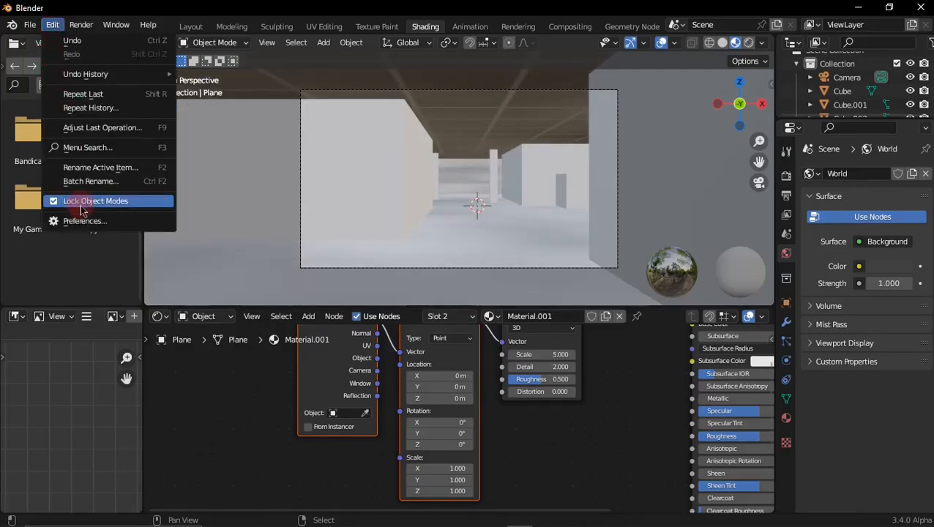
left_click(79, 220)
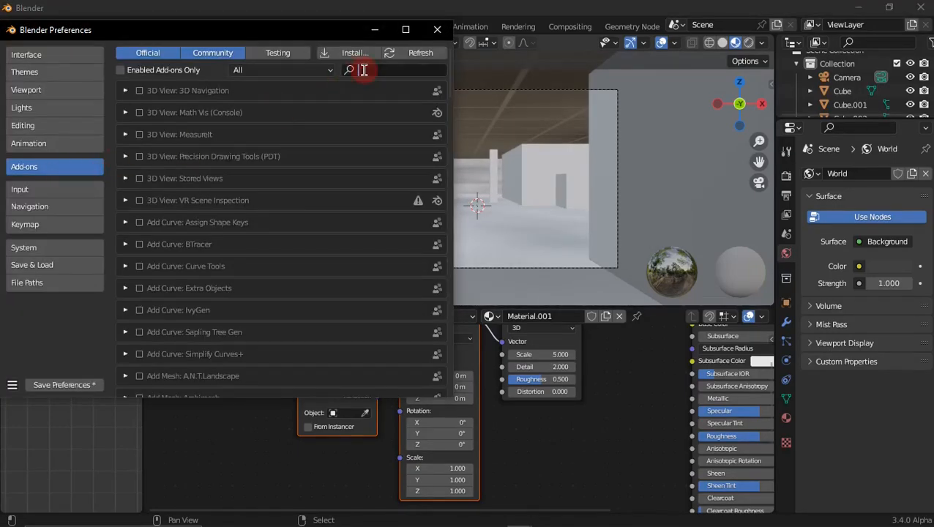
type("nod")
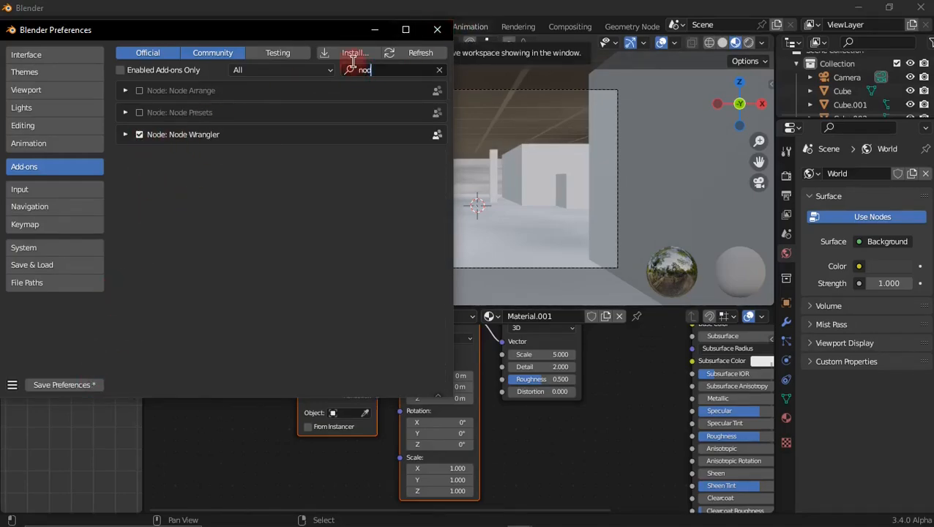
left_click(437, 30)
Step: Examine the Mapping and Noise Texture settings and their connection to the Principled BSDF
left_click(442, 348)
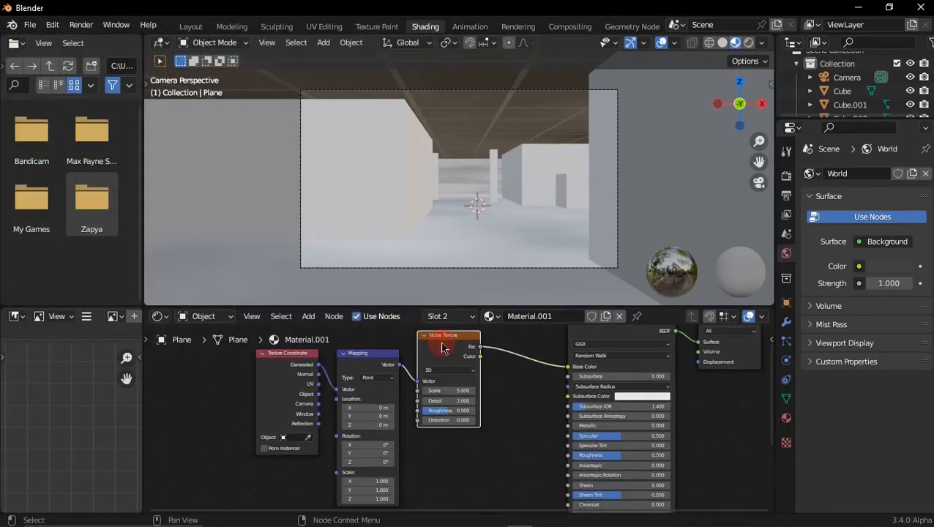
scroll(393, 362, "up", 5)
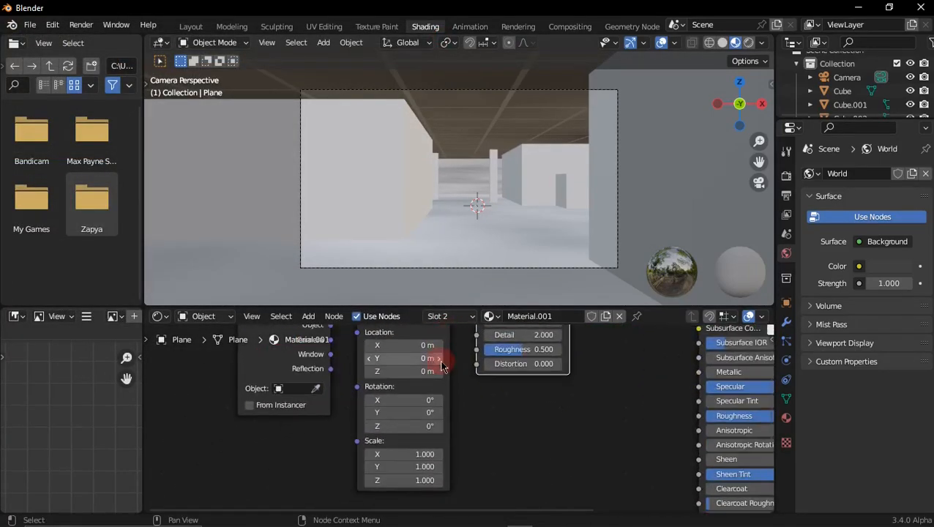
scroll(323, 456, "down", 5)
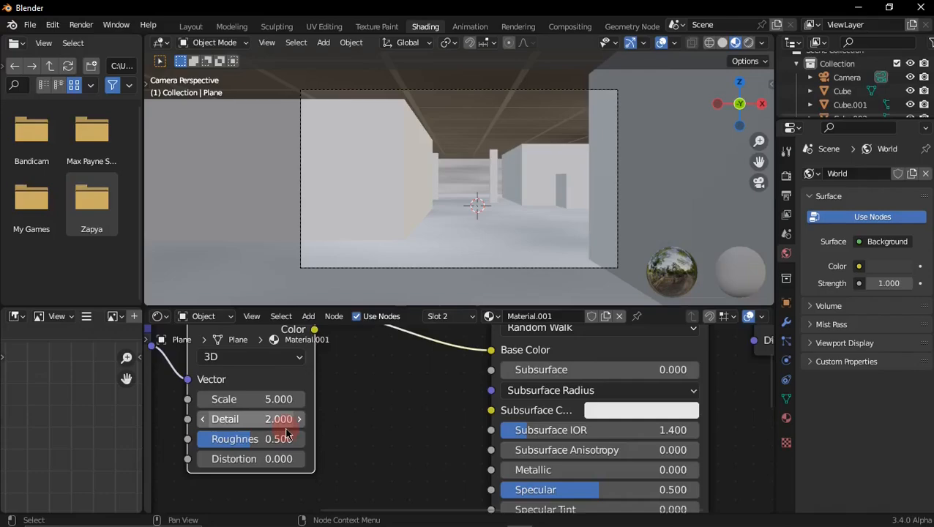
left_click_drag(420, 429, 123, 381)
left_click_drag(310, 341, 203, 355)
scroll(215, 410, "down", 2)
middle_click_drag(216, 410, 379, 354)
scroll(379, 355, "up", 2)
middle_click_drag(353, 399, 378, 346)
scroll(378, 345, "up", 3)
middle_click_drag(379, 380, 371, 426)
Step: Insert a ColorRamp node on the link between the Noise Texture's Fac output and Base Color
key("shift+a")
left_click(448, 358)
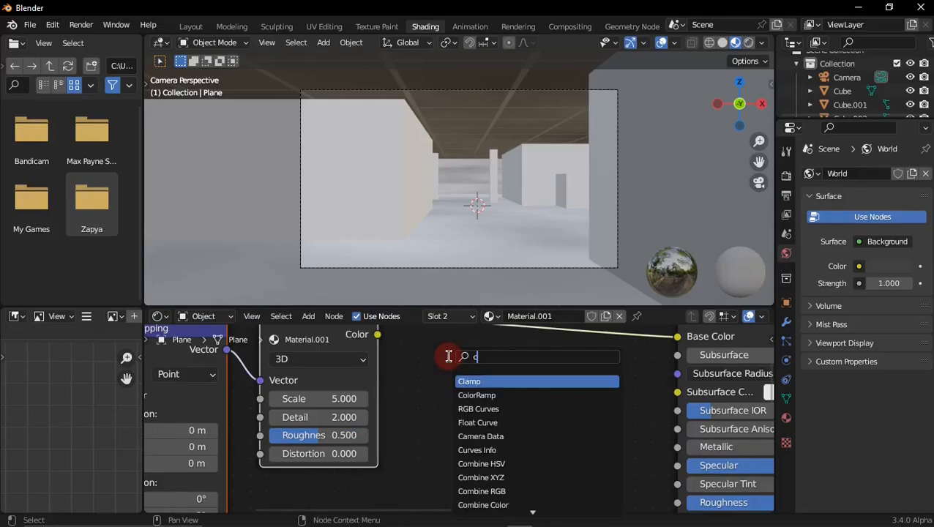
type("ema")
key("BackSpace")
key("BackSpace")
key("BackSpace")
type("coler")
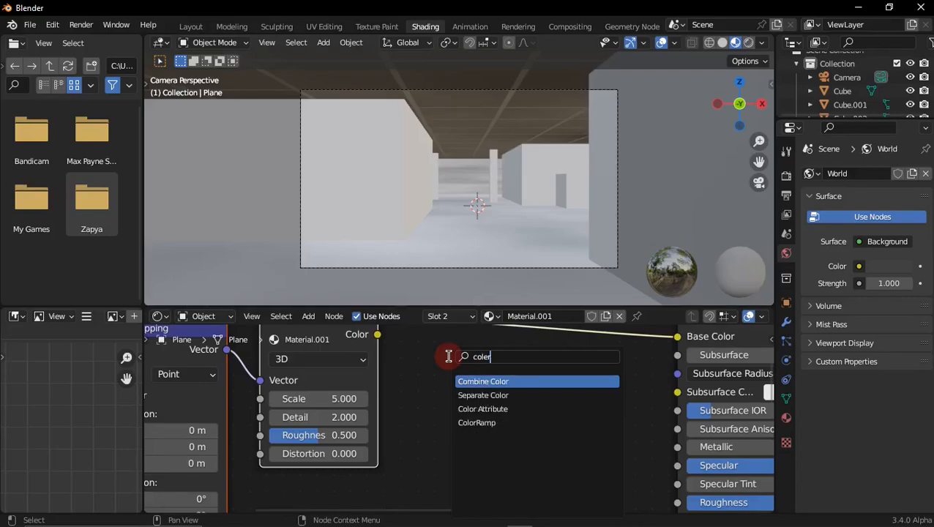
left_click(476, 422)
left_click(446, 386)
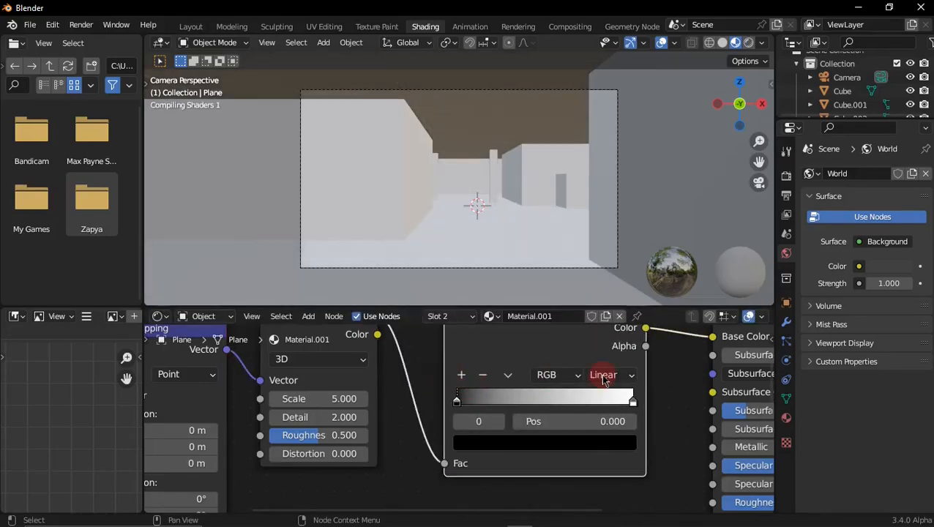
Step: Set the ColorRamp's black stop to golden yellow (H 0.126, S 0.976, V 0.629) and move it to position 0.364
scroll(373, 388, "down", 2)
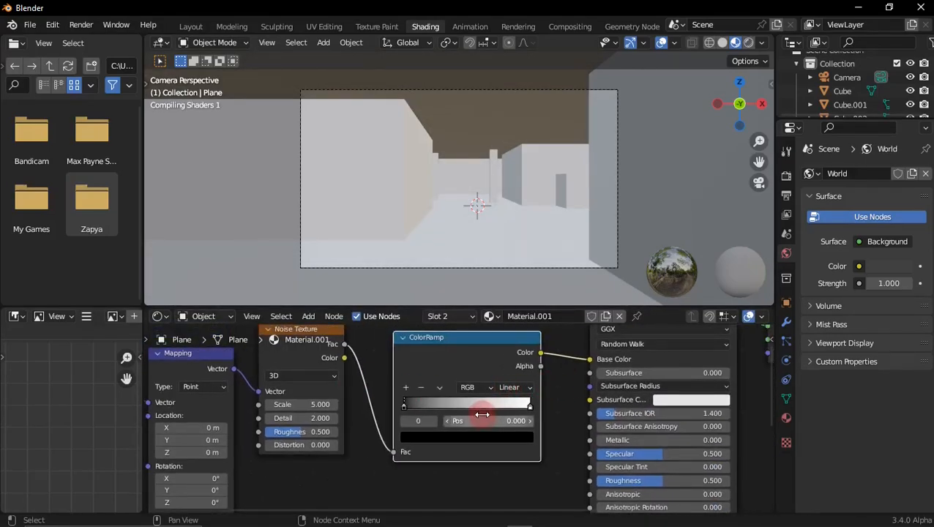
scroll(483, 417, "up", 2)
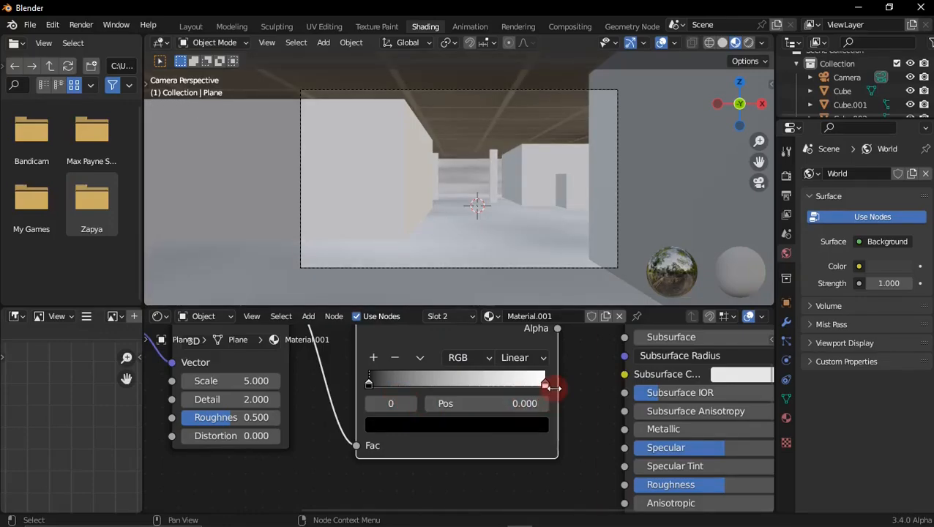
left_click(502, 426)
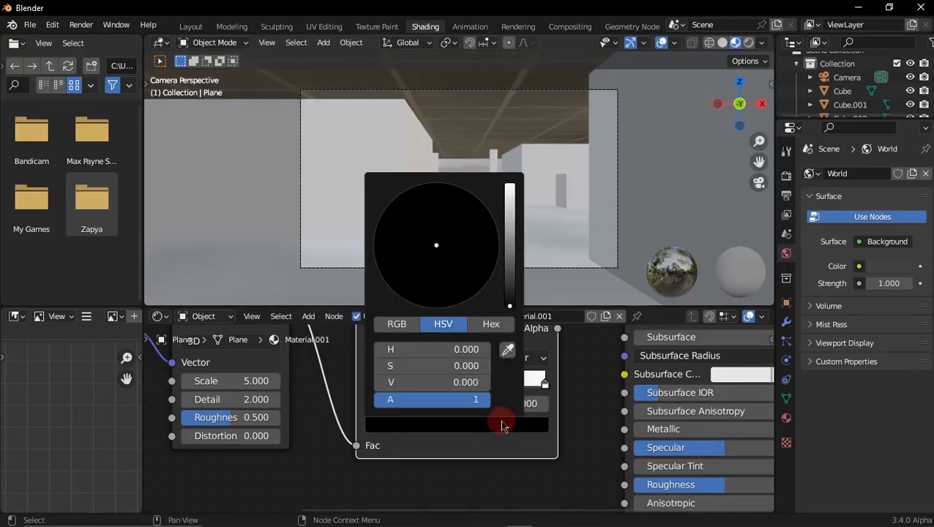
left_click_drag(507, 299, 510, 205)
mouse_move(442, 257)
left_mouse_down()
mouse_move(432, 251)
mouse_move(410, 265)
left_mouse_up()
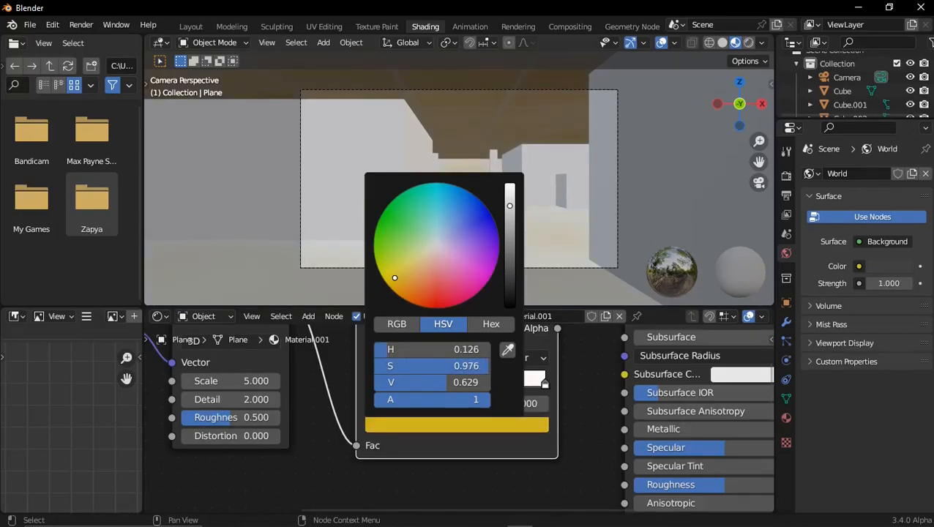
scroll(529, 406, "up", 3)
left_click_drag(346, 376, 431, 381)
Step: Set the Noise Texture's Scale to 37.4
scroll(322, 384, "down", 3)
middle_click_drag(324, 386, 498, 411)
scroll(404, 405, "up", 4)
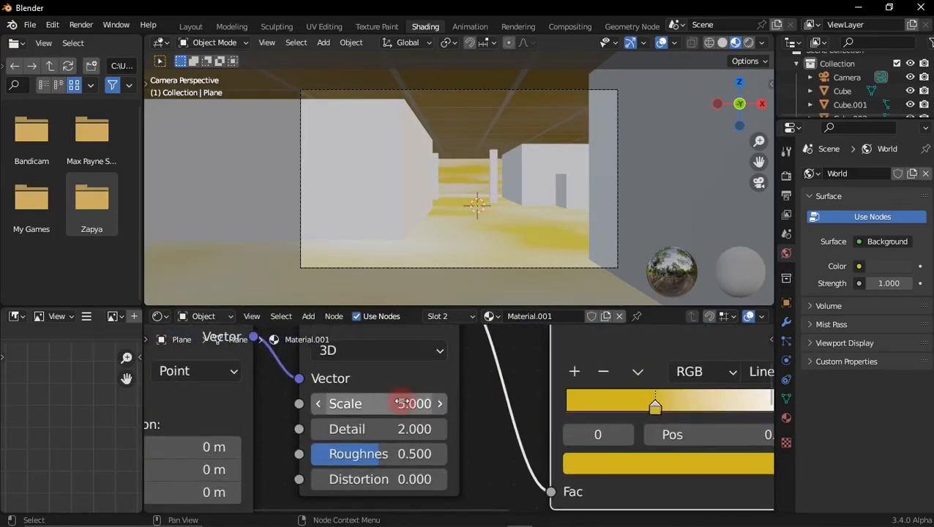
scroll(399, 399, "down", 3)
scroll(404, 363, "up", 3)
left_click_drag(423, 370, 660, 370)
scroll(479, 399, "down", 3)
Step: Change the ColorRamp's white end stop to black with a value of 0
middle_click_drag(496, 399, 374, 404)
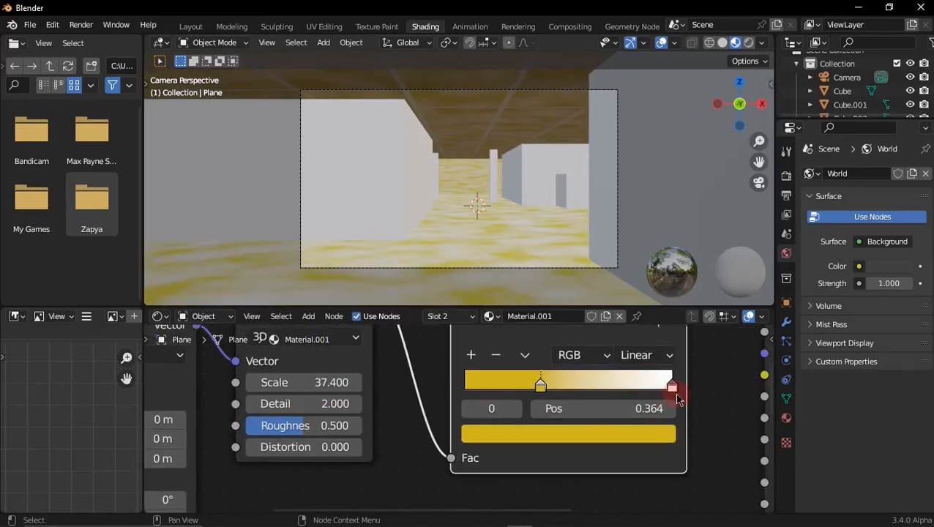
left_click(674, 389)
left_click(655, 433)
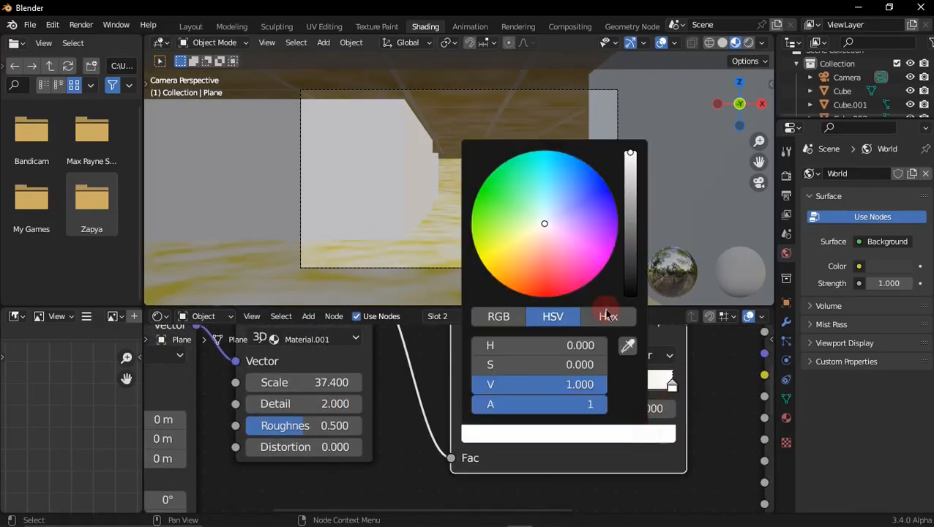
left_click_drag(630, 156, 630, 295)
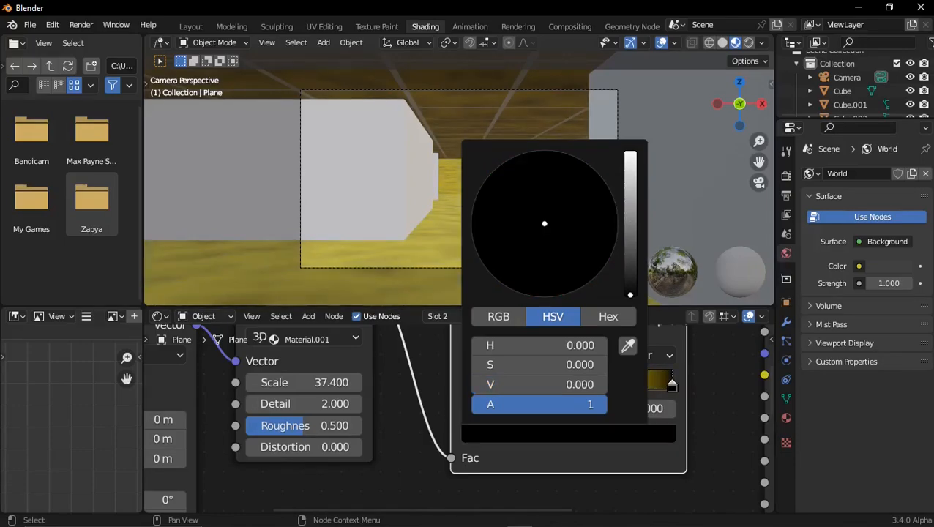
Step: Set the Noise Texture's Scale to 52.2
scroll(279, 415, "down", 4)
middle_click_drag(306, 430, 442, 419)
scroll(442, 417, "up", 1)
left_click_drag(444, 370, 553, 371)
Step: Set the Principled BSDF's Specular to 0.241 in the yellow material
middle_click_drag(322, 417, 436, 336)
middle_click_drag(481, 409, 220, 421)
scroll(489, 425, "down", 5)
middle_click_drag(509, 448, 391, 476)
scroll(467, 395, "up", 3)
mouse_move(466, 381)
middle_mouse_down()
mouse_move(467, 436)
mouse_move(470, 363)
middle_mouse_up()
scroll(473, 414, "down", 1)
scroll(470, 411, "up", 1)
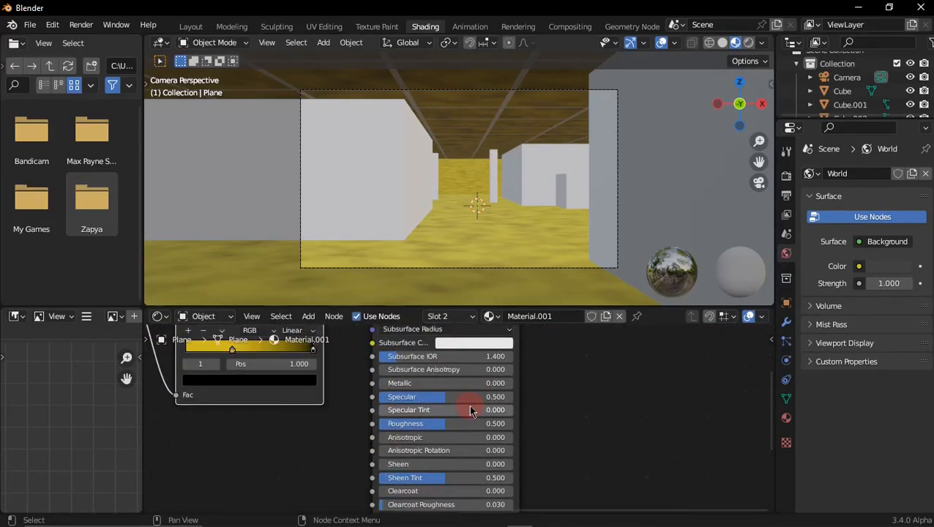
scroll(471, 411, "up", 1)
left_click_drag(445, 394, 460, 395)
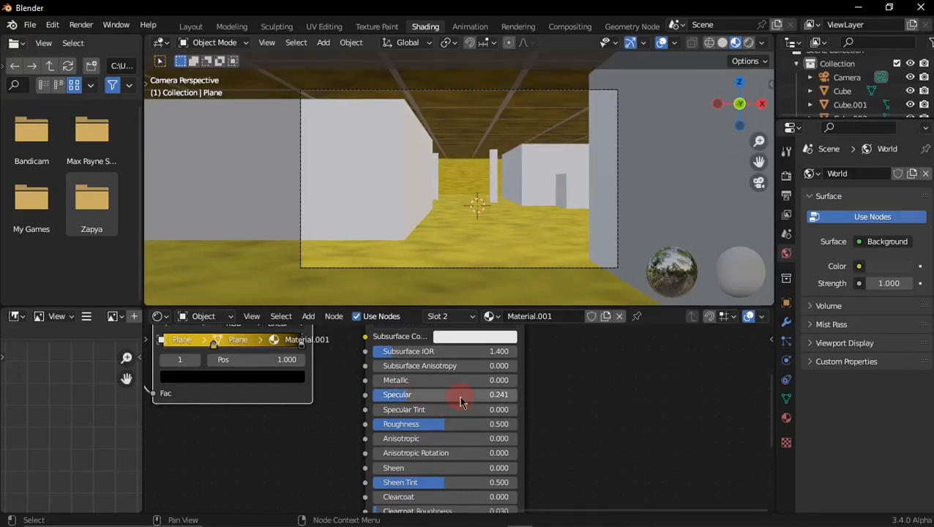
Step: Darken the ColorRamp's yellow stop to H 0.127, S 0.972, V 0.366
middle_click_drag(423, 396, 425, 377)
scroll(444, 419, "up", 1)
middle_click_drag(443, 419, 448, 438)
middle_click_drag(379, 359, 459, 400)
scroll(406, 389, "down", 3)
scroll(418, 396, "down", 2)
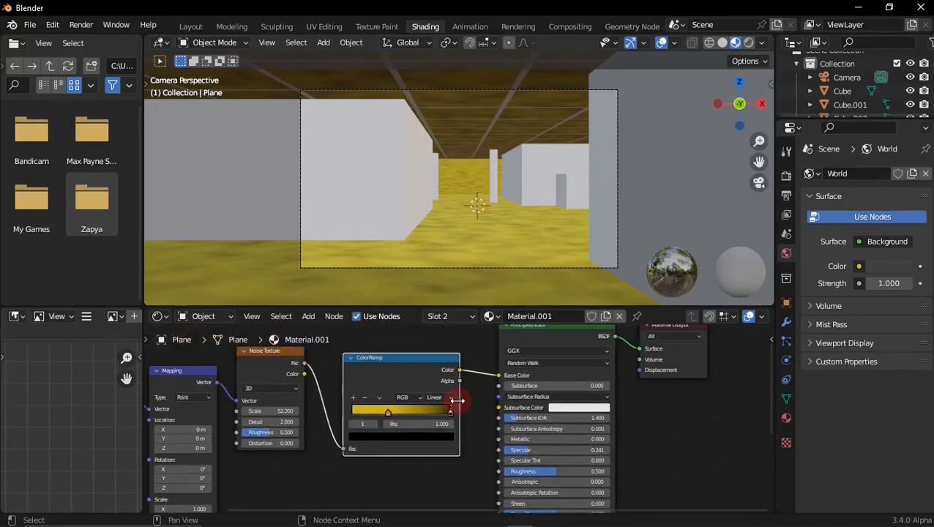
scroll(398, 418, "up", 3)
left_click(369, 413)
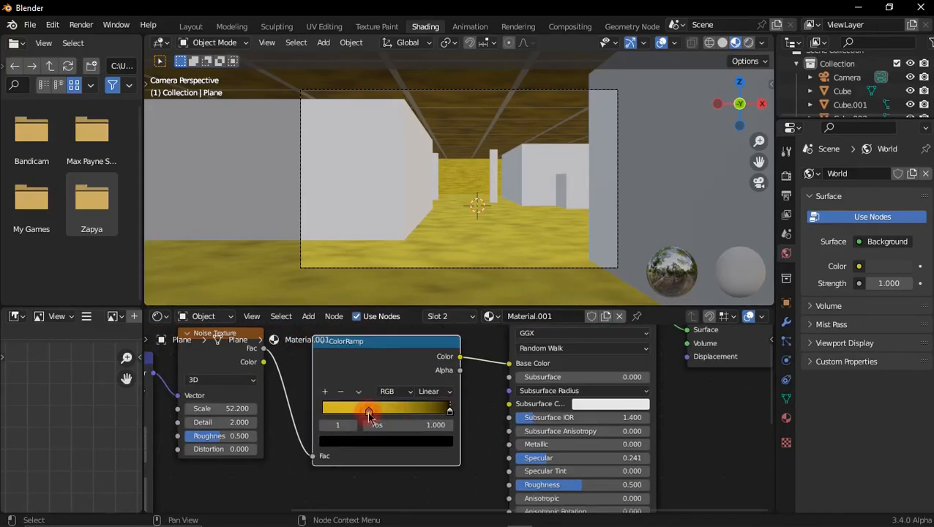
left_click(368, 415)
left_click(377, 441)
left_click_drag(425, 281, 426, 296)
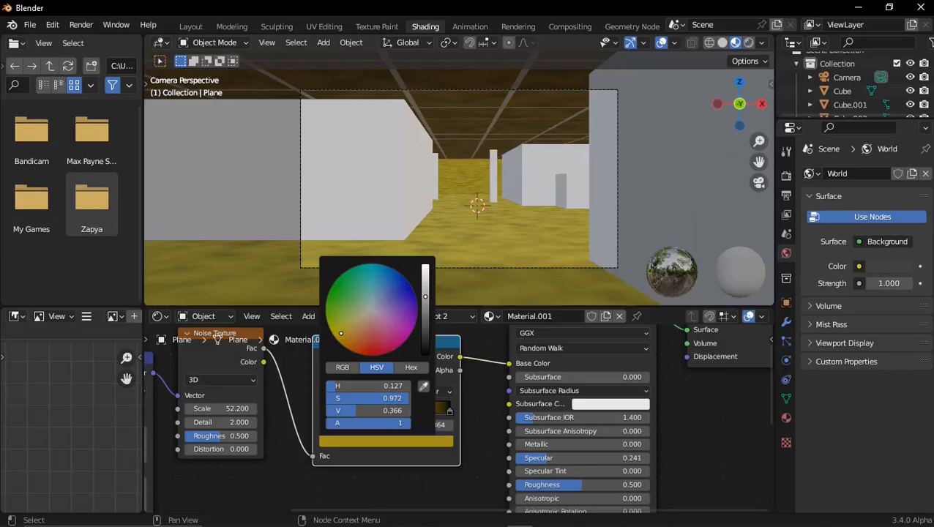
Step: In Edit Mode, assign a new material in a third slot to three ceiling tiles: near left, right side and far centre of the corridor
scroll(490, 182, "down", 1)
middle_click_drag(489, 182, 448, 232, "shift")
scroll(481, 211, "down", 1)
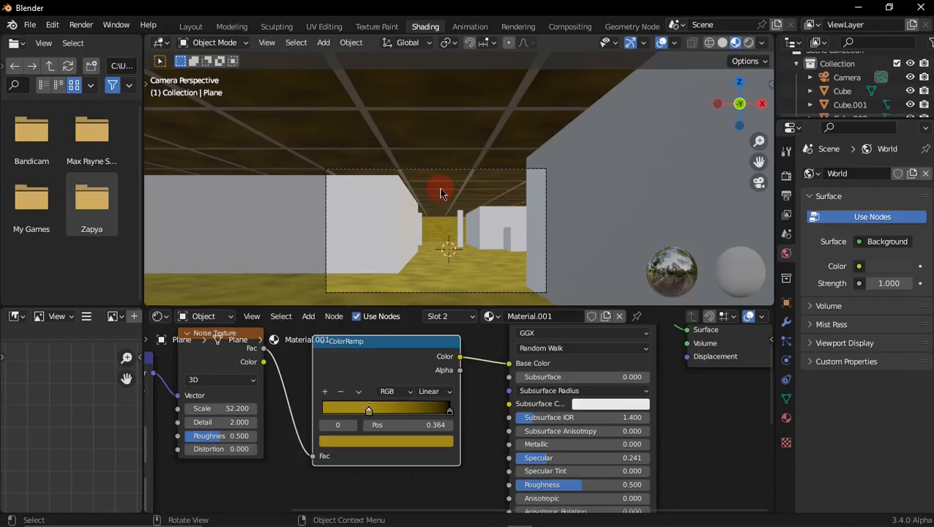
key("Tab")
middle_click_drag(440, 188, 462, 159)
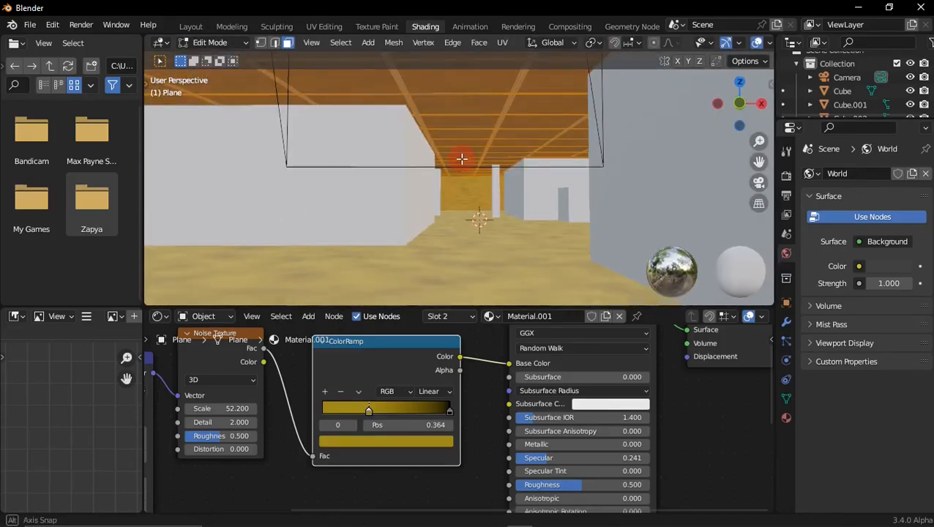
left_click(759, 182)
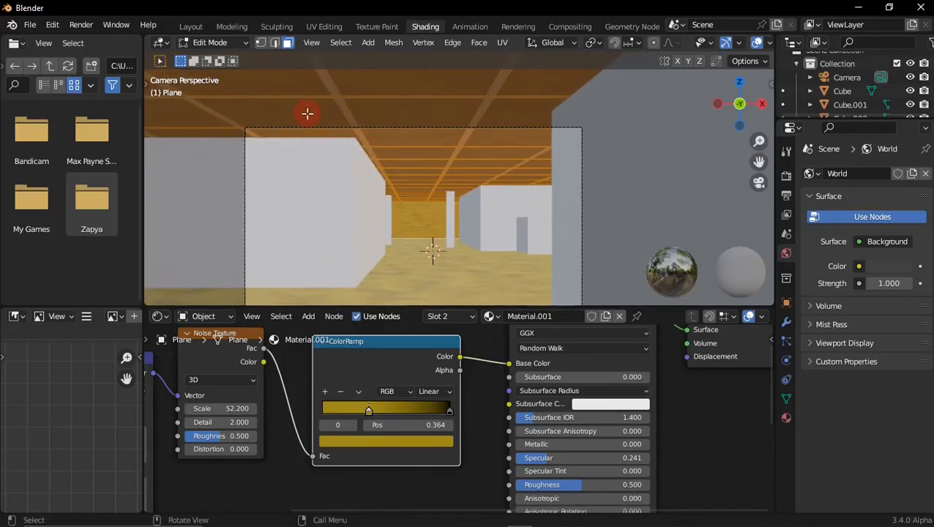
left_click(289, 122)
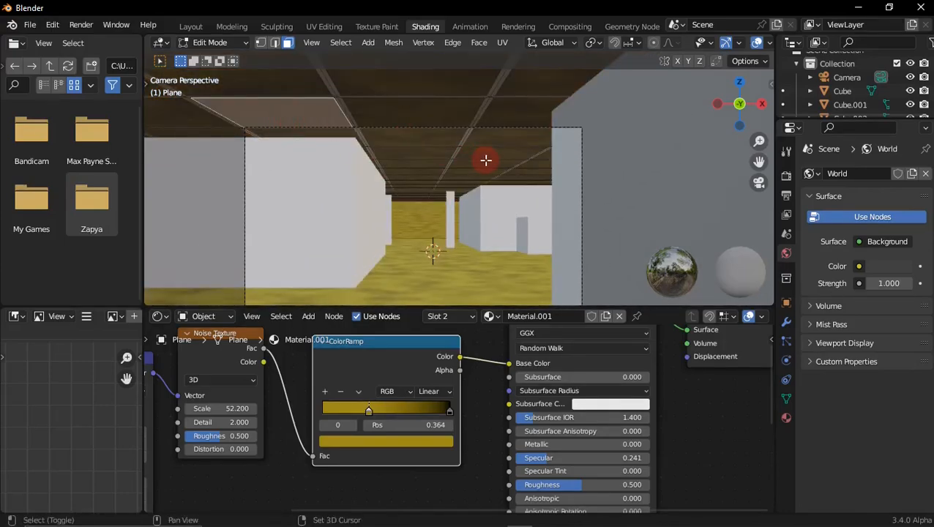
left_click(532, 165)
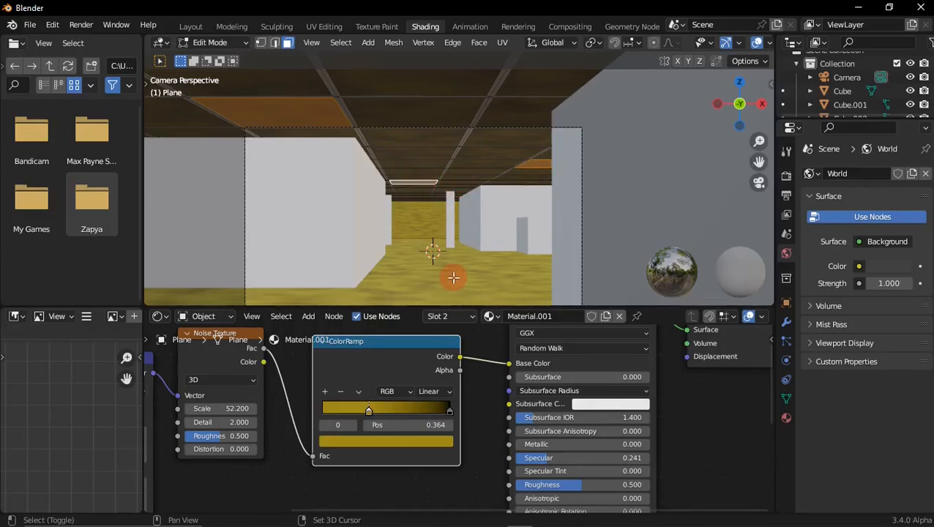
left_click(455, 323)
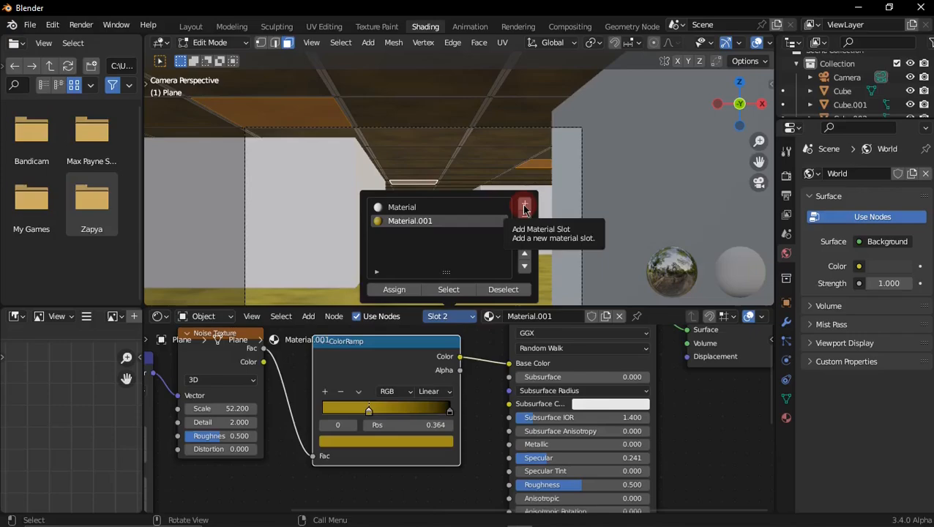
left_click(524, 206)
left_click(404, 291)
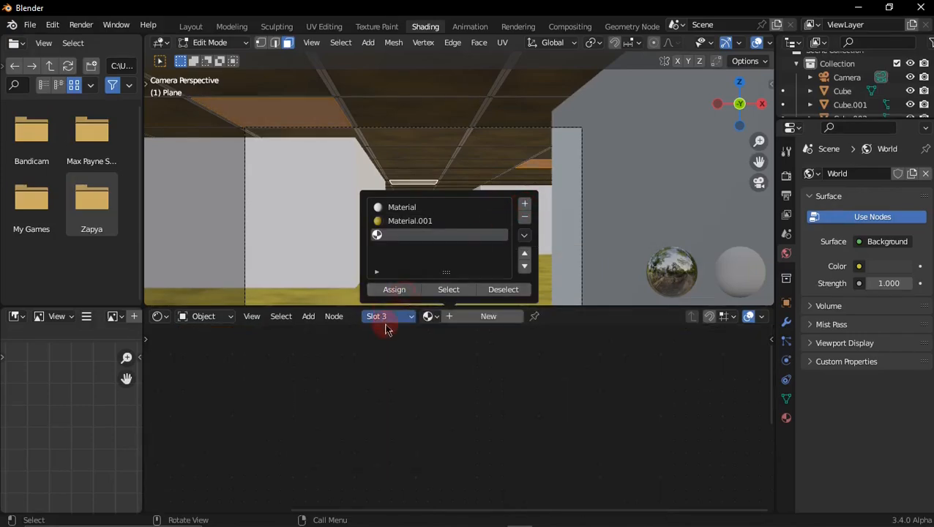
left_click(481, 317)
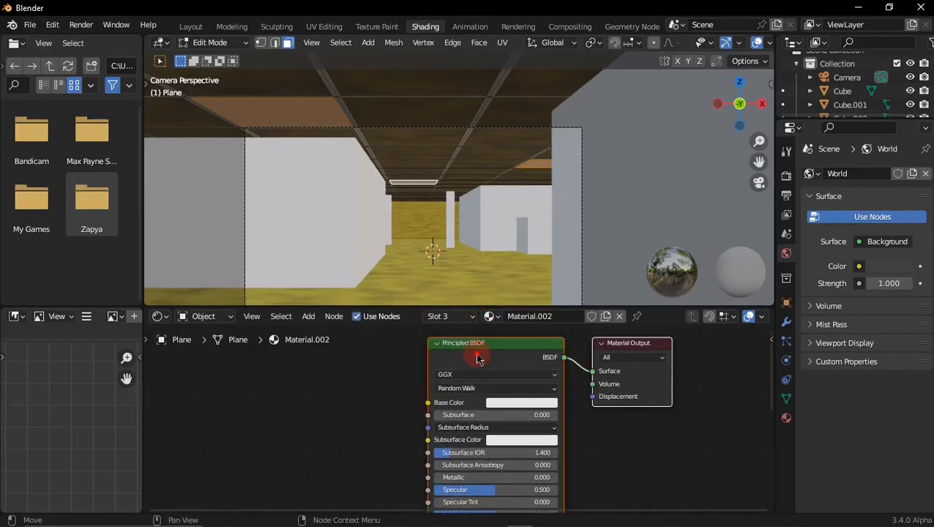
Step: Switch the tile material's Principled BSDF to an Emission shader and set its Strength to 2
key("shift+s")
mouse_move(433, 382)
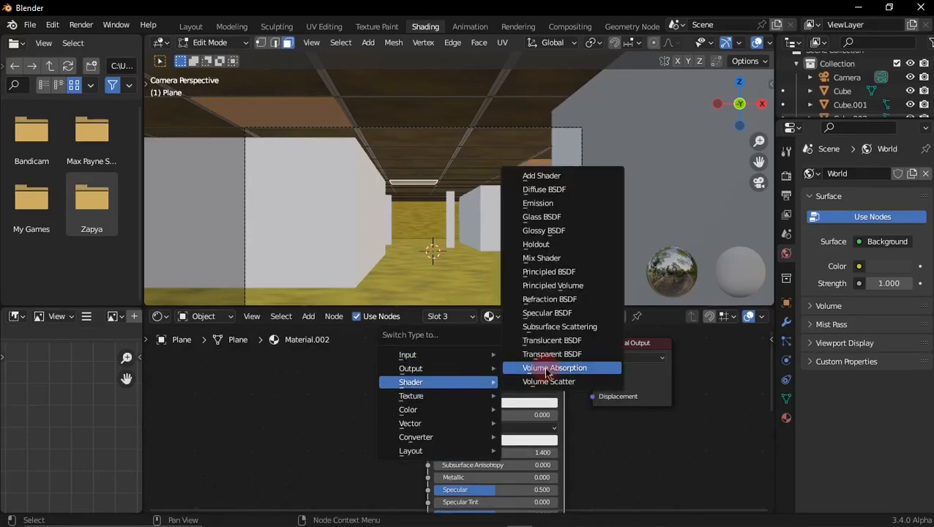
left_click(546, 205)
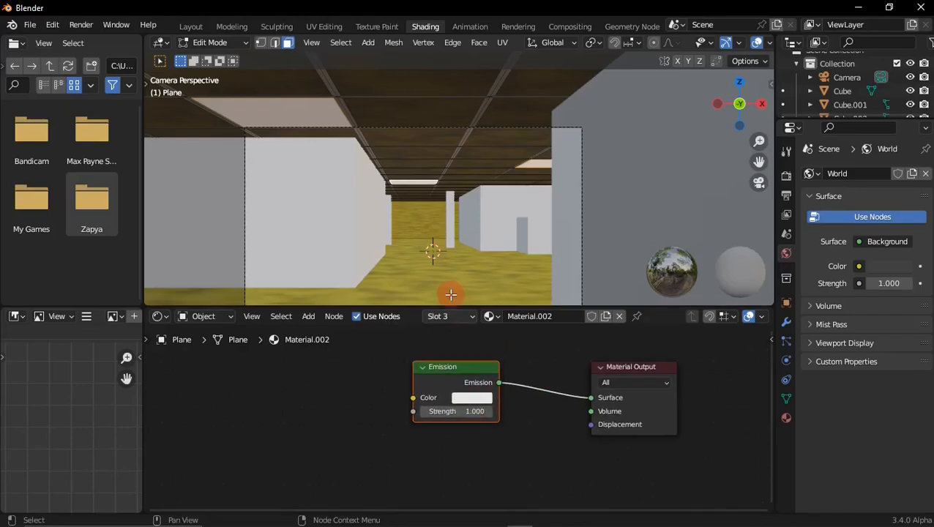
left_click_drag(463, 409, 481, 409)
left_click(462, 408)
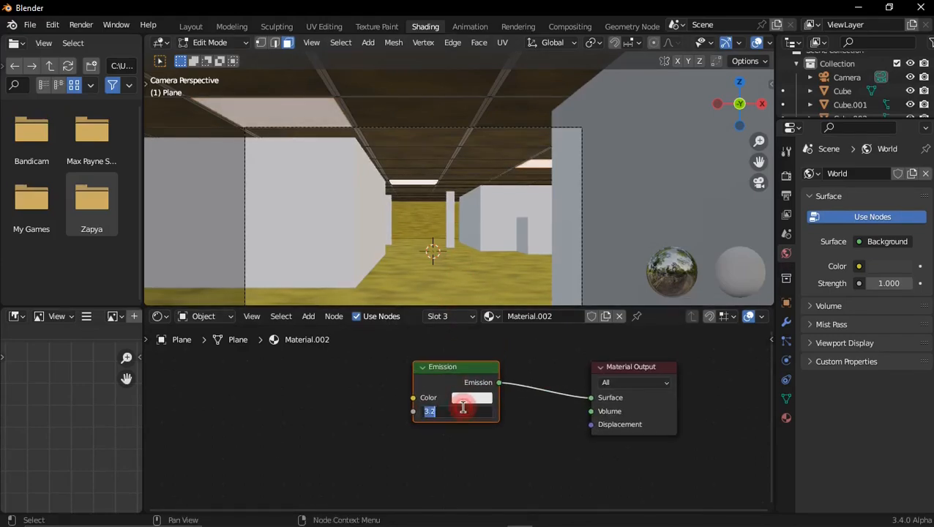
type("2")
key("Return")
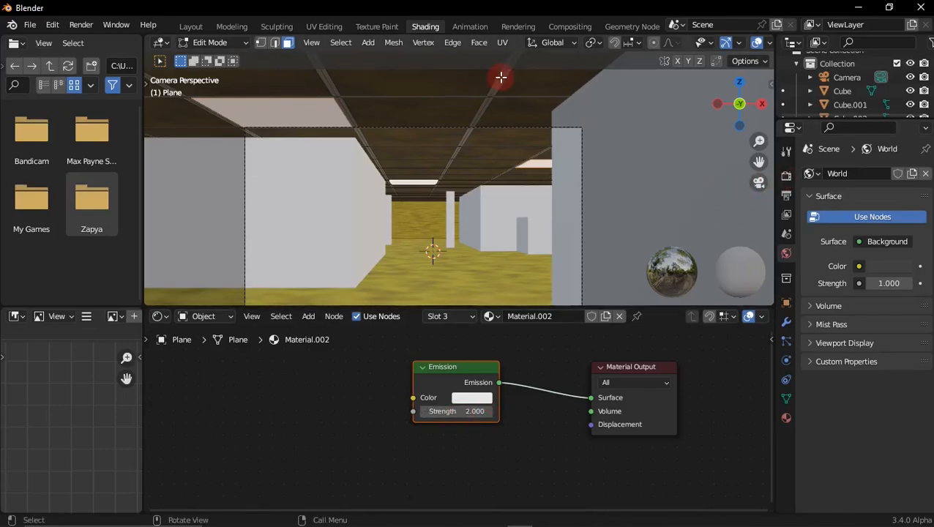
Step: Switch to the Layout workspace and show the camera view in rendered shading, zoomed in on the corridor
left_click(183, 30)
scroll(564, 249, "down", 1)
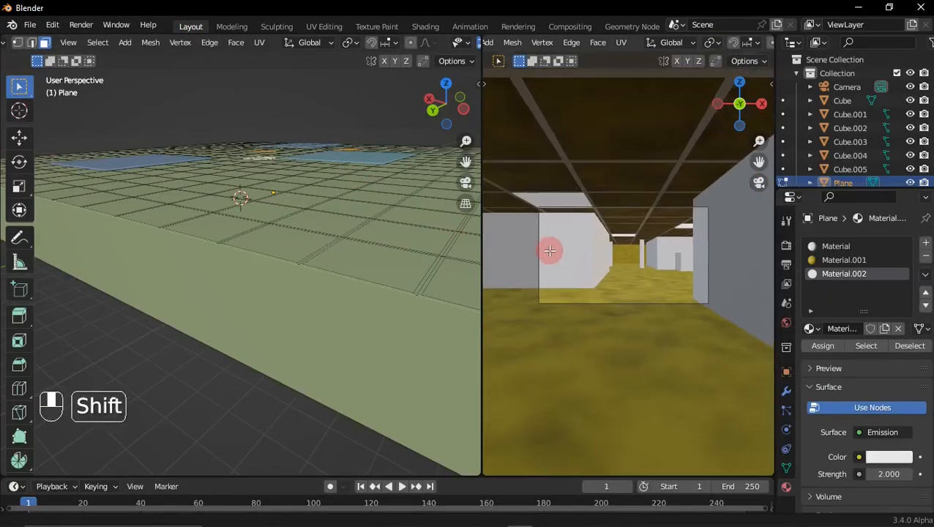
middle_click_drag(556, 250, 587, 249, "shift")
scroll(667, 261, "up", 1)
scroll(652, 271, "up", 1)
scroll(647, 277, "up", 1)
mouse_move(646, 277)
middle_mouse_down("shift")
mouse_move(622, 288)
mouse_move(682, 273)
middle_mouse_up("shift")
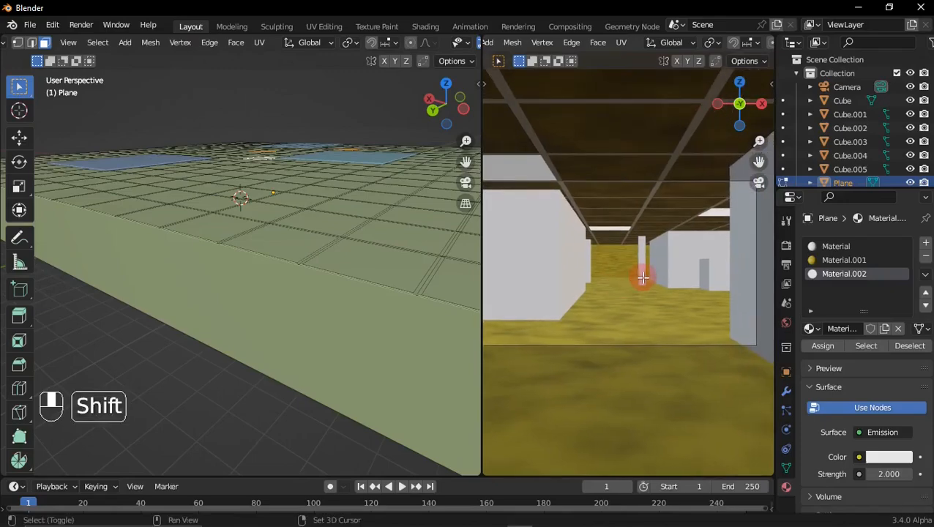
scroll(755, 43, "down", 5)
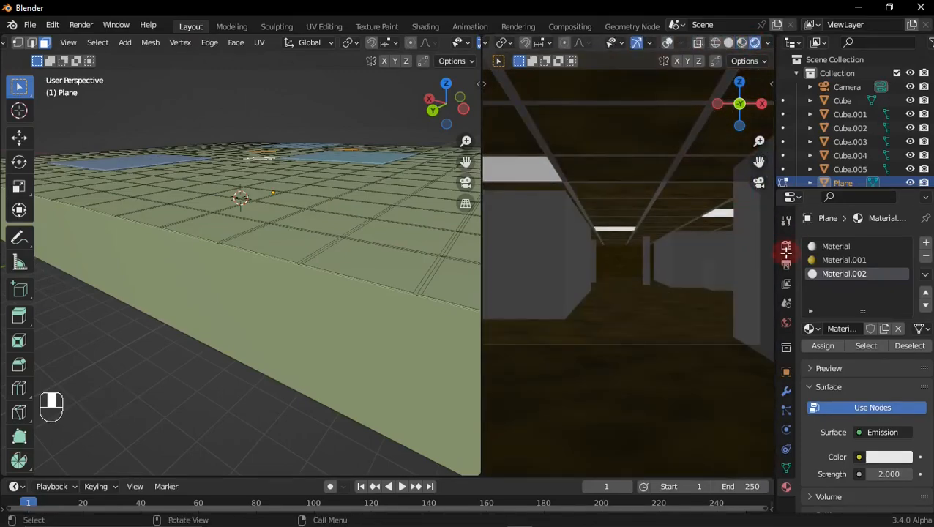
Step: Set the render engine to Cycles with GPU Compute as the device
left_click(787, 245)
left_click(871, 243)
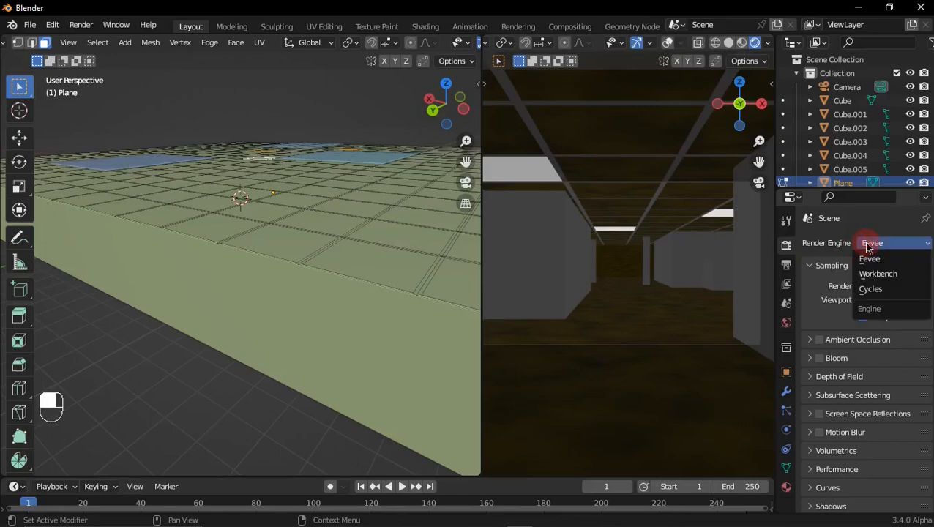
left_click(883, 289)
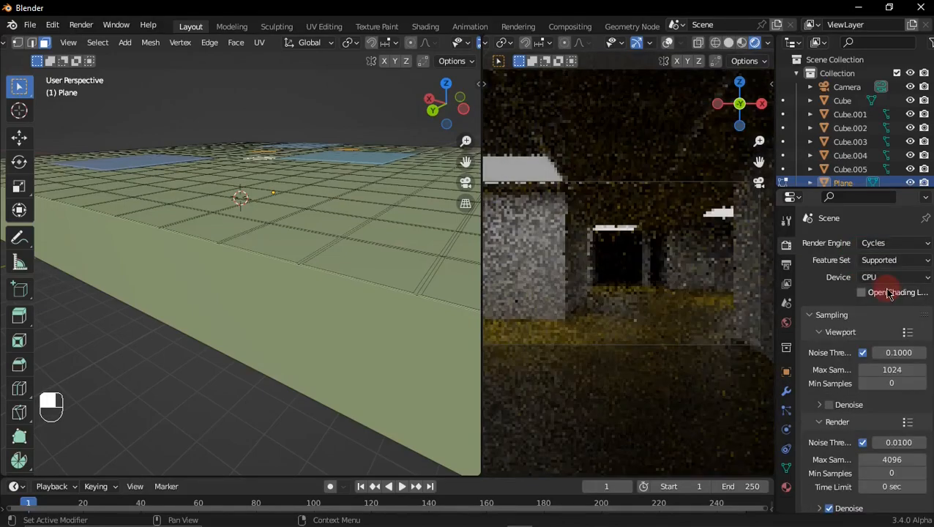
left_click(878, 280)
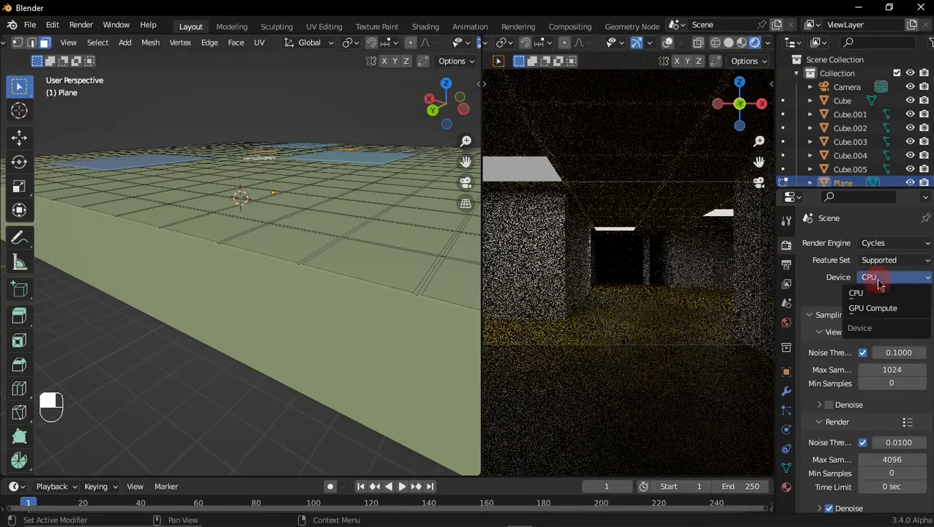
left_click(870, 310)
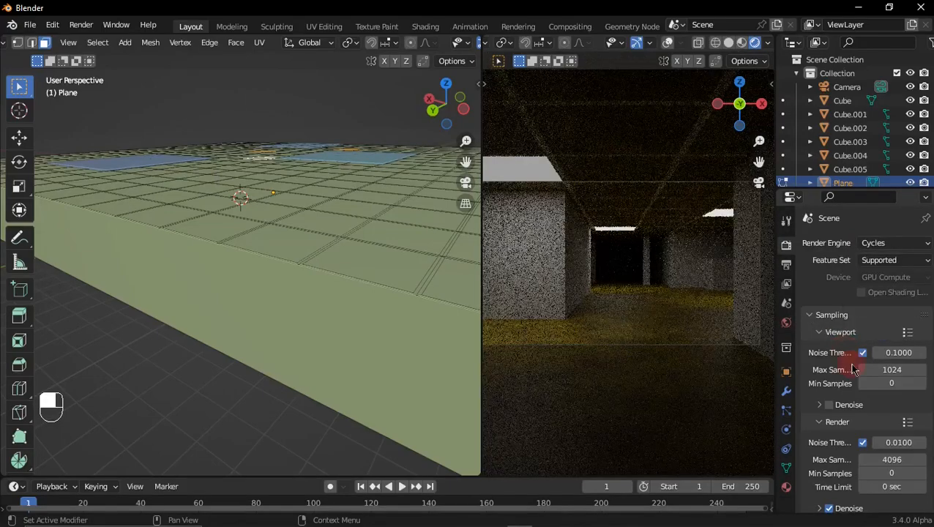
Step: Enable Denoise for Cycles viewport sampling
scroll(886, 377, "down", 2)
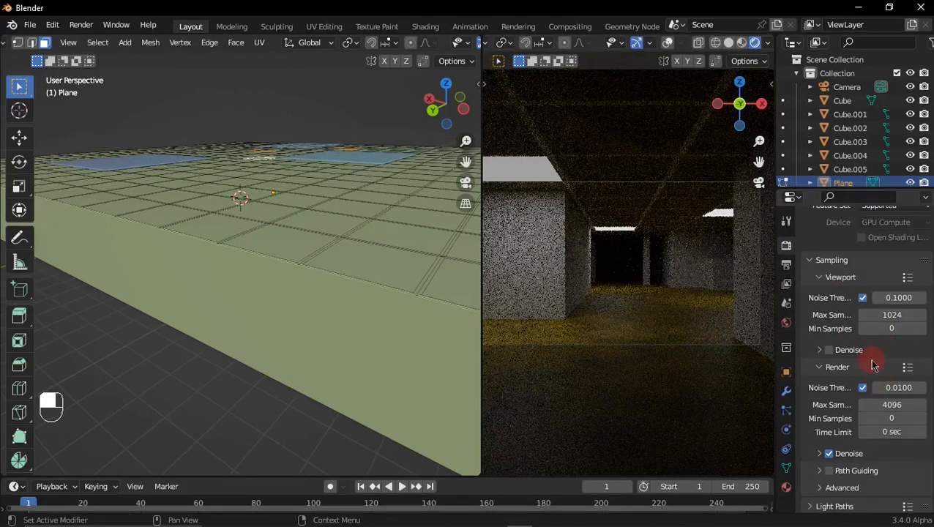
scroll(864, 369, "up", 1)
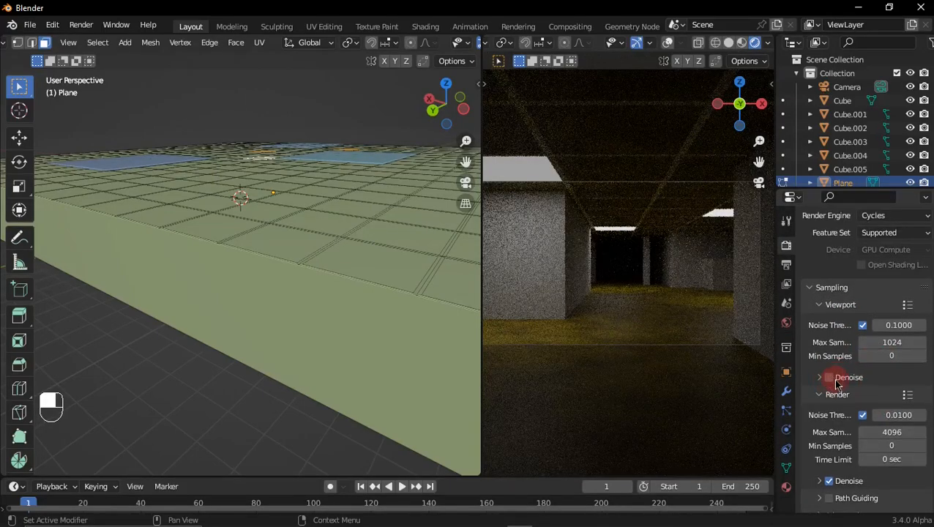
left_click(836, 379)
left_click(829, 377)
left_click(838, 377)
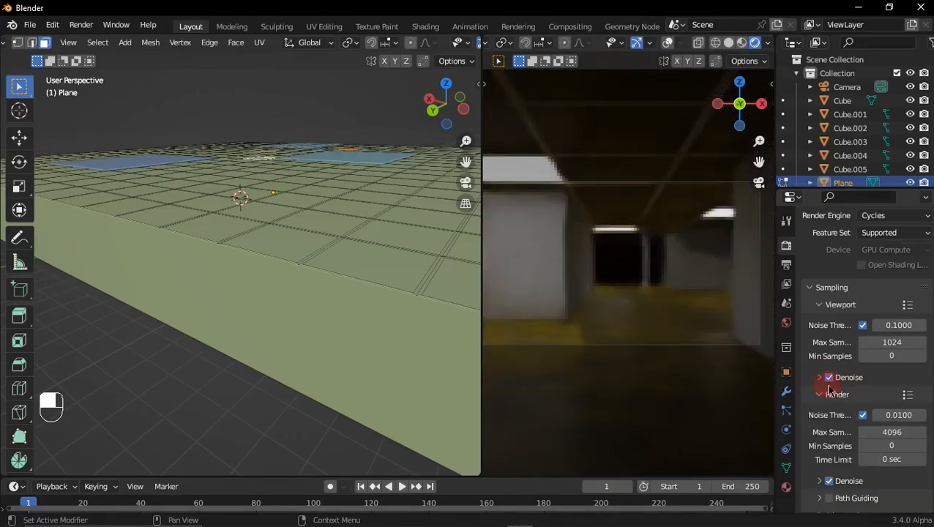
scroll(912, 429, "down", 1)
Step: Return the room to Object Mode and show the modelling viewport in wireframe
mouse_move(308, 266)
middle_mouse_down()
mouse_move(275, 258)
mouse_move(265, 267)
mouse_move(292, 238)
mouse_move(292, 258)
middle_mouse_up()
scroll(275, 258, "down", 5)
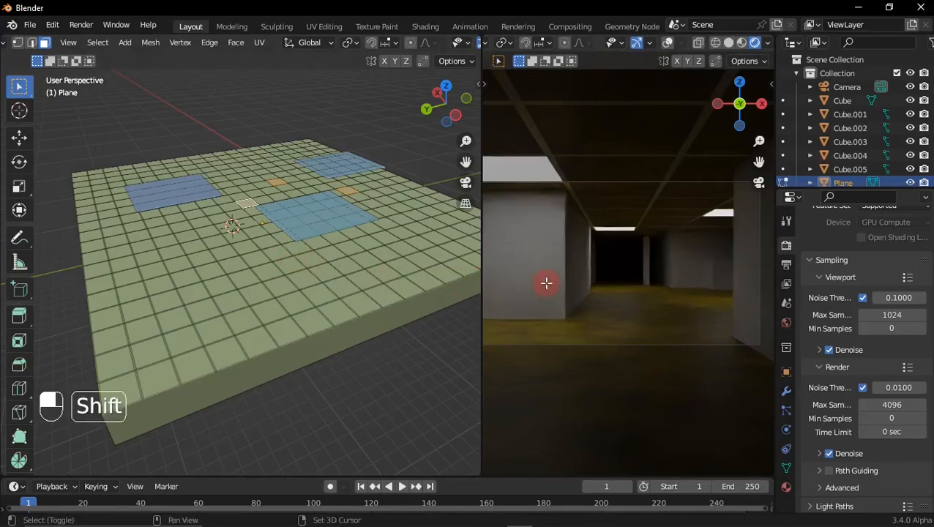
middle_click_drag(296, 251, 310, 299)
key("Tab")
key("shift+z")
key("alt+z")
key("alt+z")
Step: Set the camera's focal length to 48 mm
left_click(290, 281)
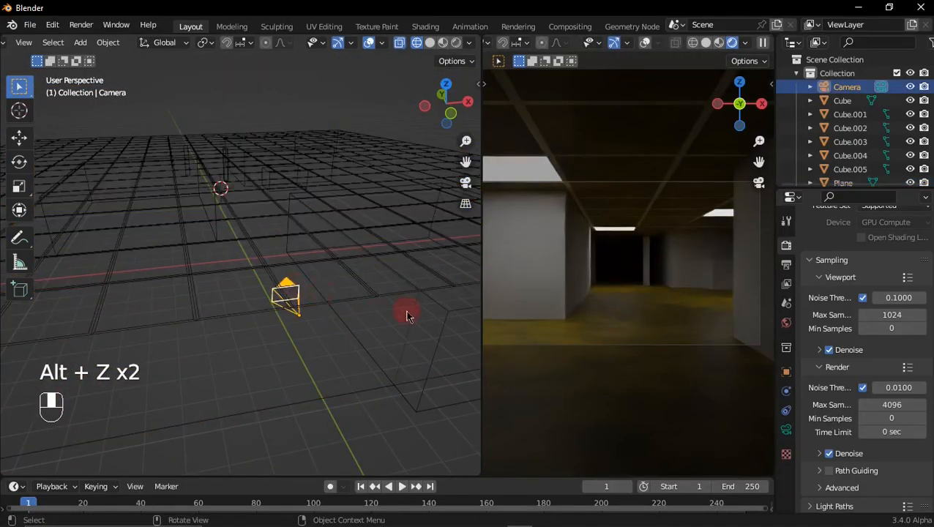
left_click(786, 430)
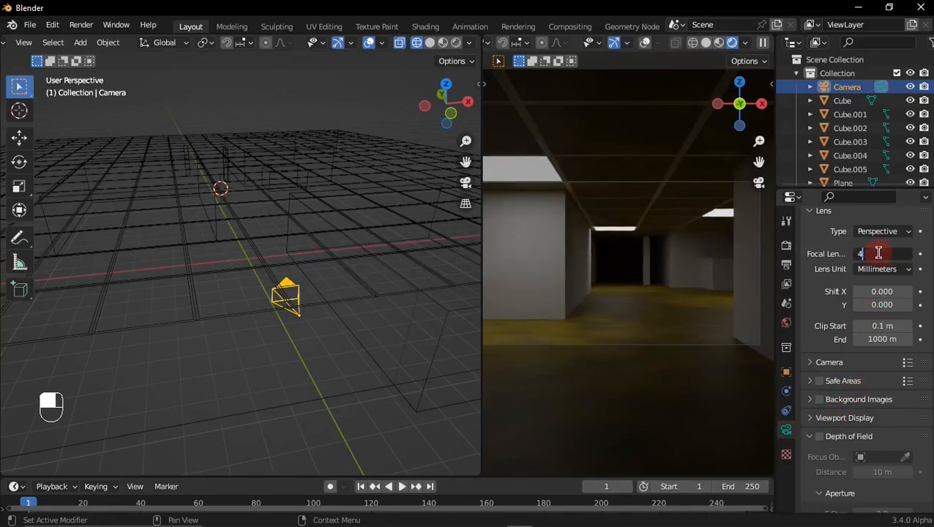
left_click(879, 253)
type("48")
key("Return")
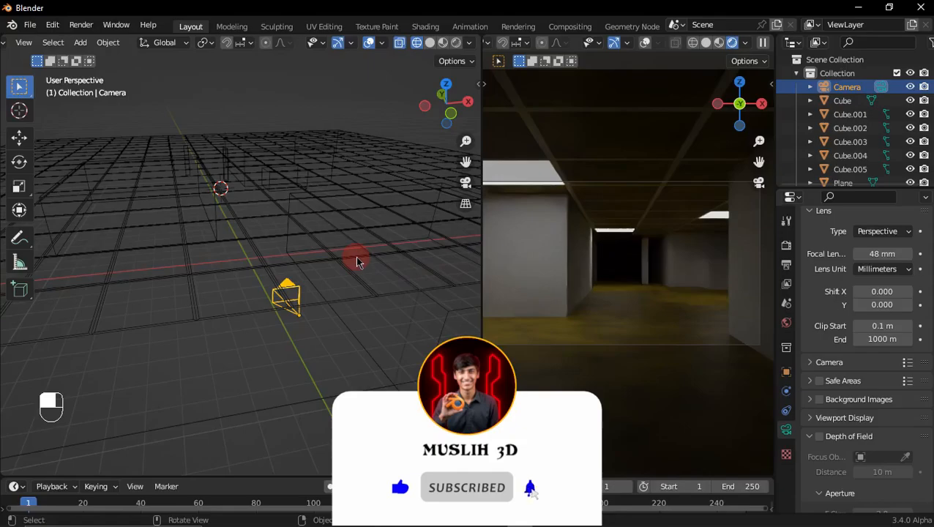
Step: In the room's Edit Mode, assign the emissive Material.002 to the ceiling tile just right of the far lit tile
middle_click_drag(280, 229, 260, 208)
left_click(258, 289)
middle_click_drag(261, 208, 270, 315, "shift")
key("Tab")
scroll(266, 322, "up", 3)
left_click_drag(242, 294, 265, 305, "ctrl")
middle_click_drag(256, 303, 274, 258, "shift")
left_click(265, 281)
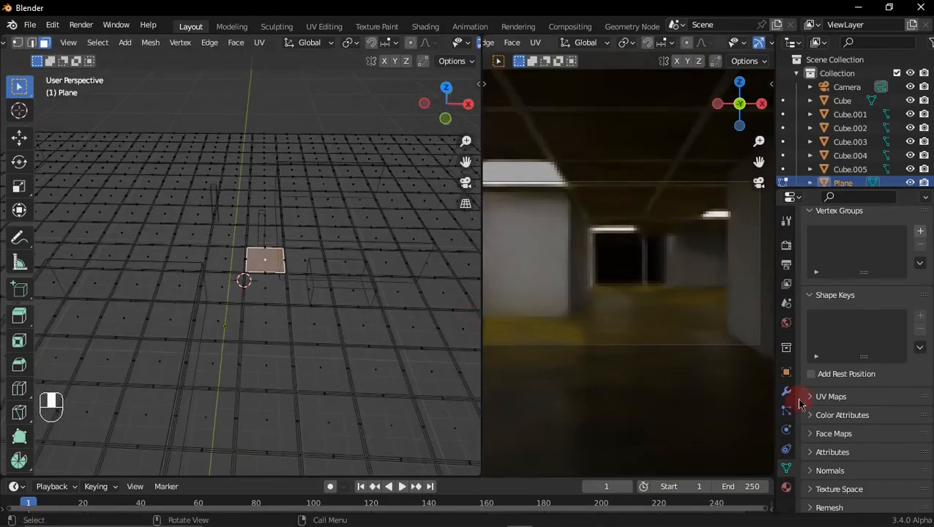
left_click(787, 486)
left_click_drag(833, 241, 833, 267)
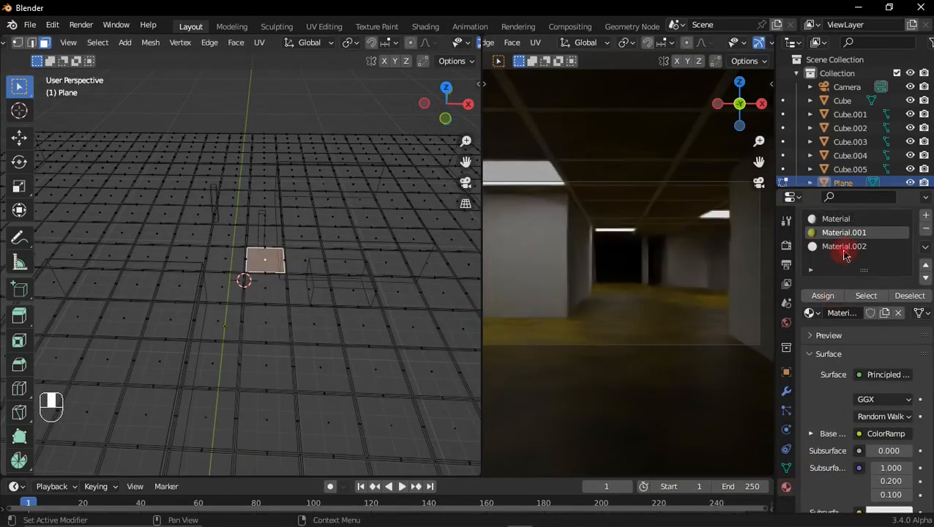
left_click(845, 248)
left_click(826, 295)
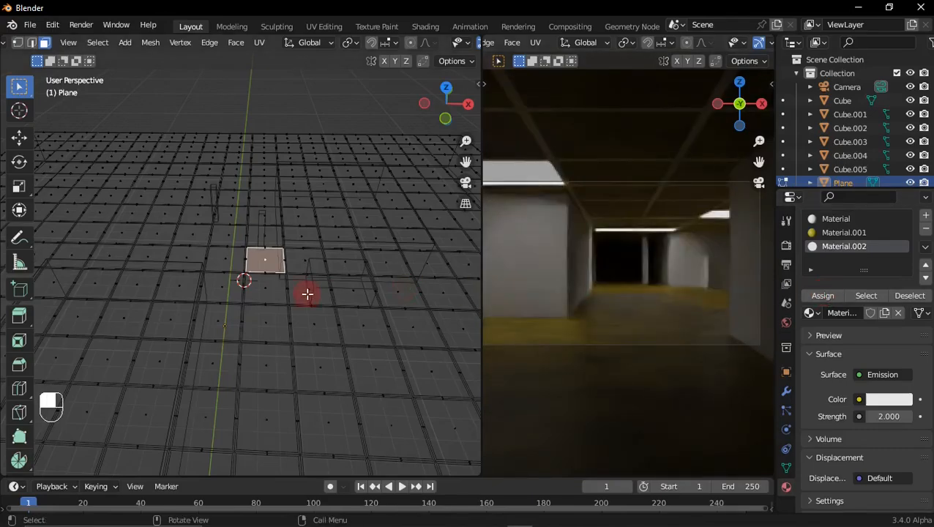
Step: Assign the yellow Material.001 to the original far light tile beside the newly lit one
left_click(231, 259)
left_click(835, 233)
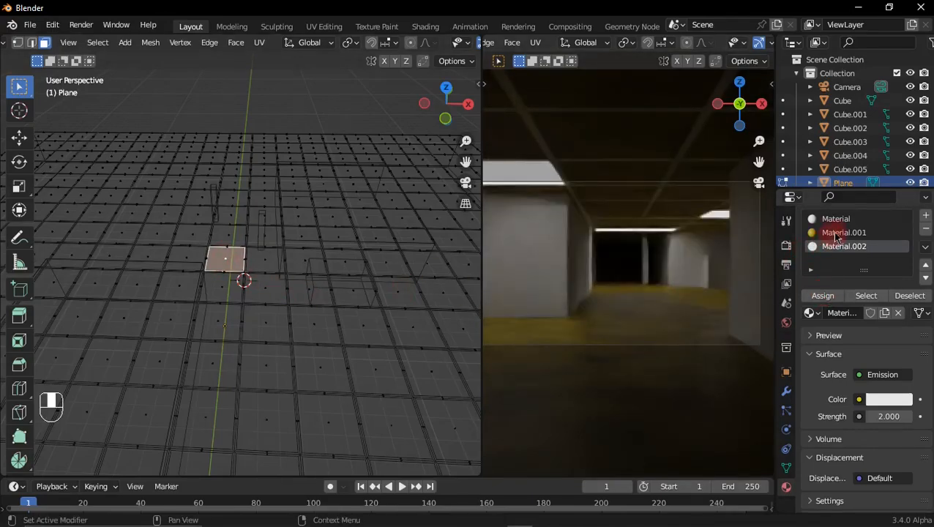
left_click(825, 297)
middle_click_drag(268, 273, 268, 230)
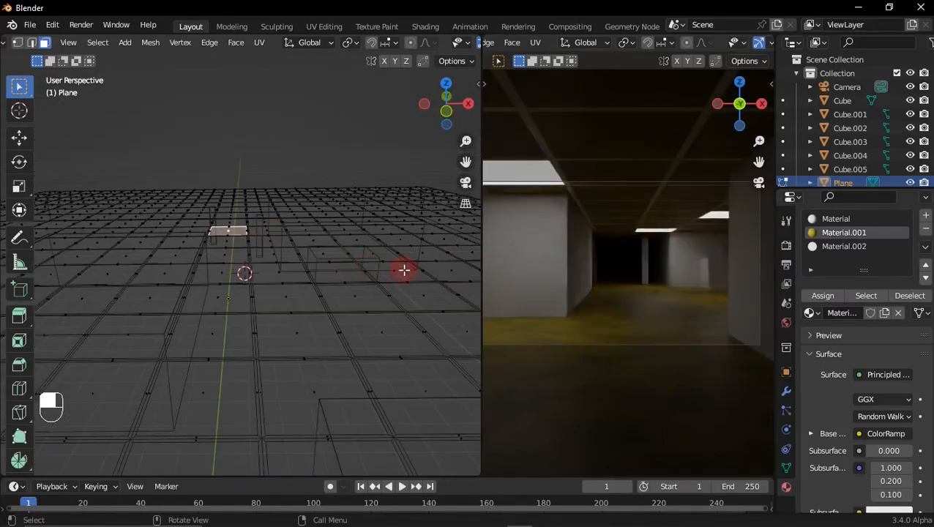
Step: Leave the room's Edit Mode, hide the room, and select the low counter box Cube.003
middle_click_drag(319, 254, 284, 271)
key("Tab")
key("h")
left_click(320, 336)
Step: Add a horizontal loop cut to the counter box in Edit Mode and slide it close to the upper edge, factor about -0.94
middle_click_drag(284, 270, 277, 280, "shift")
scroll(277, 287, "up", 3)
key("Tab")
key("alt+z")
key("ctrl+r")
left_click(277, 280)
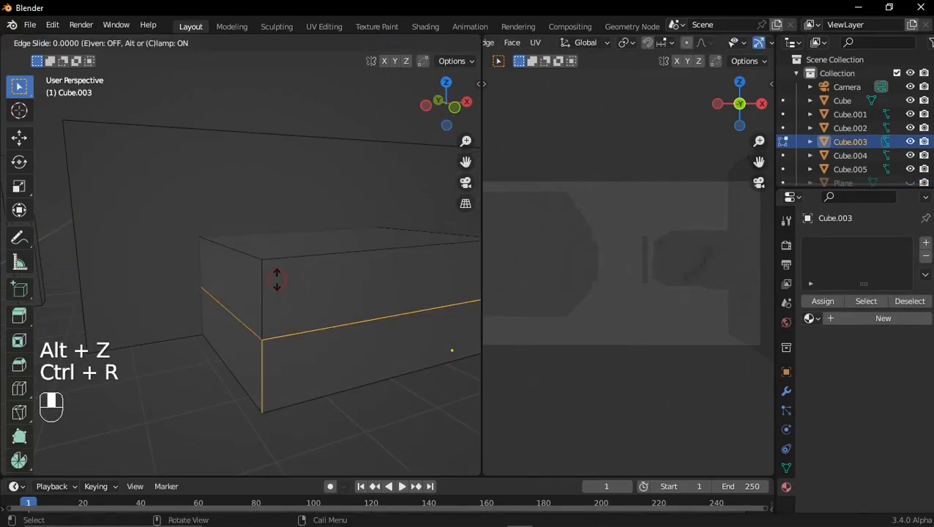
left_click(307, 208)
Step: Select the thin band of faces around the counter's upper edge and extrude it outward along normals by about 0.07 m
middle_click_drag(307, 208, 186, 161)
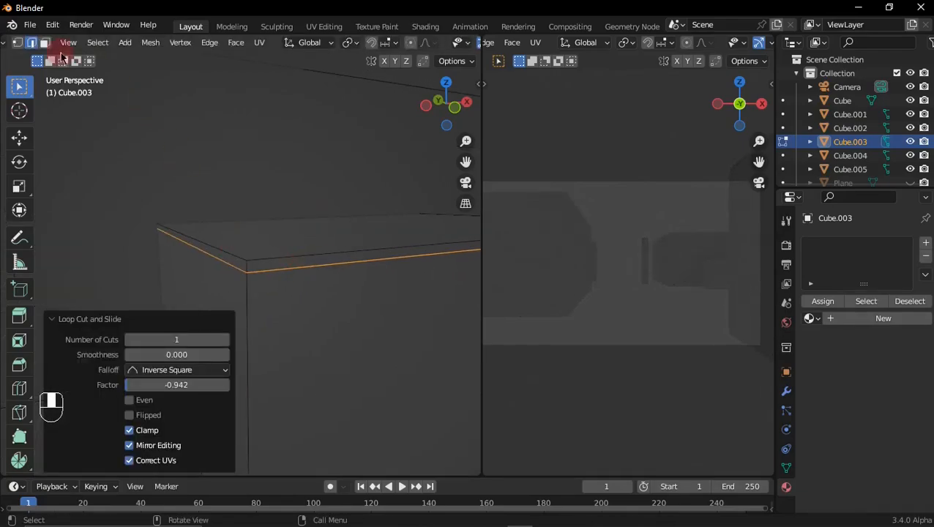
key("3")
left_click(249, 267, "alt")
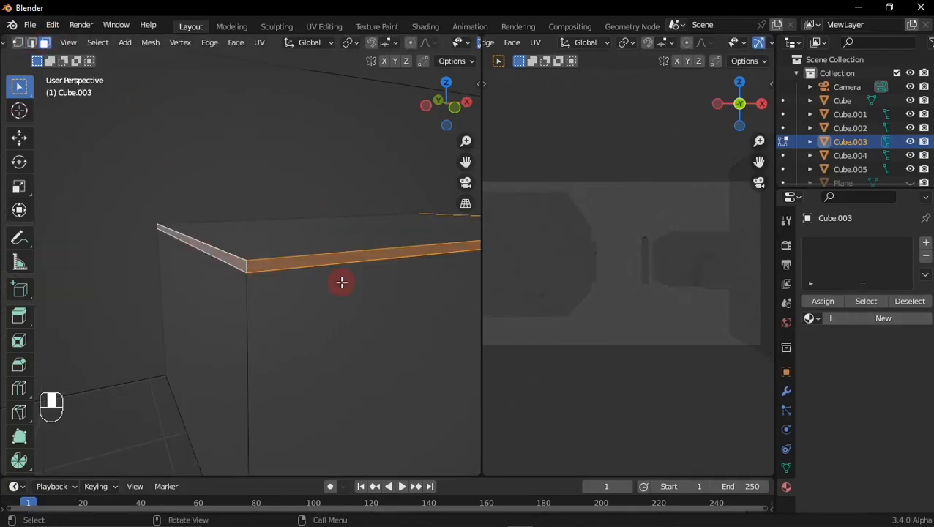
key("alt+e")
left_click(339, 295)
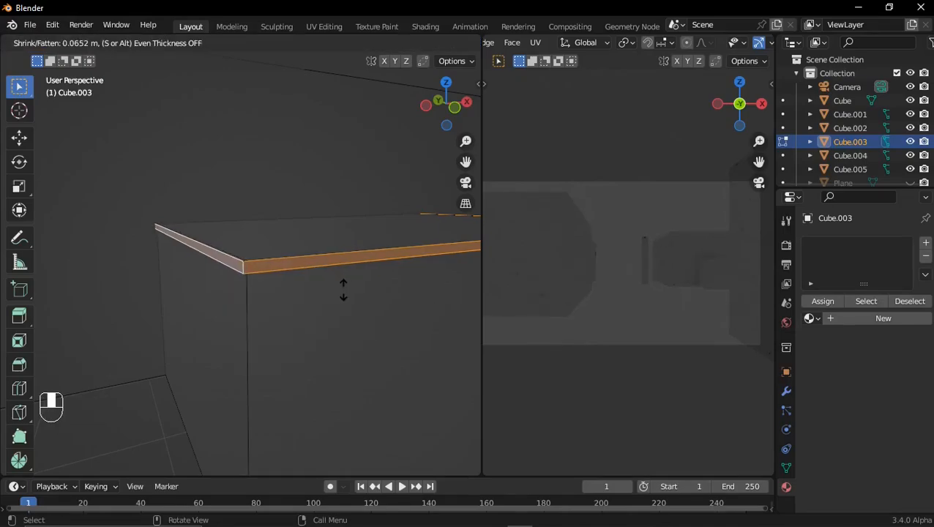
left_click(344, 291)
Step: Create a base material on the counter box, then assign a second slot with its own new material to the rim faces
left_click(883, 319)
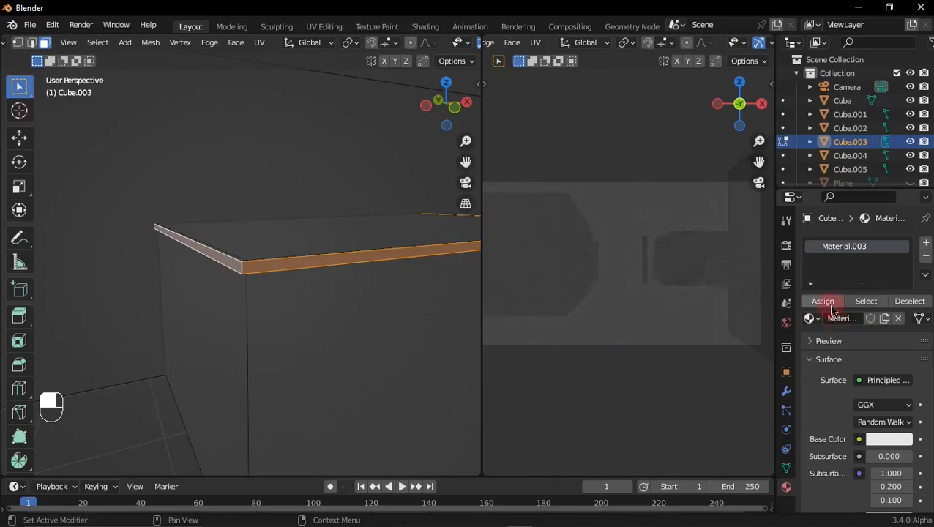
left_click(926, 244)
left_click(837, 323)
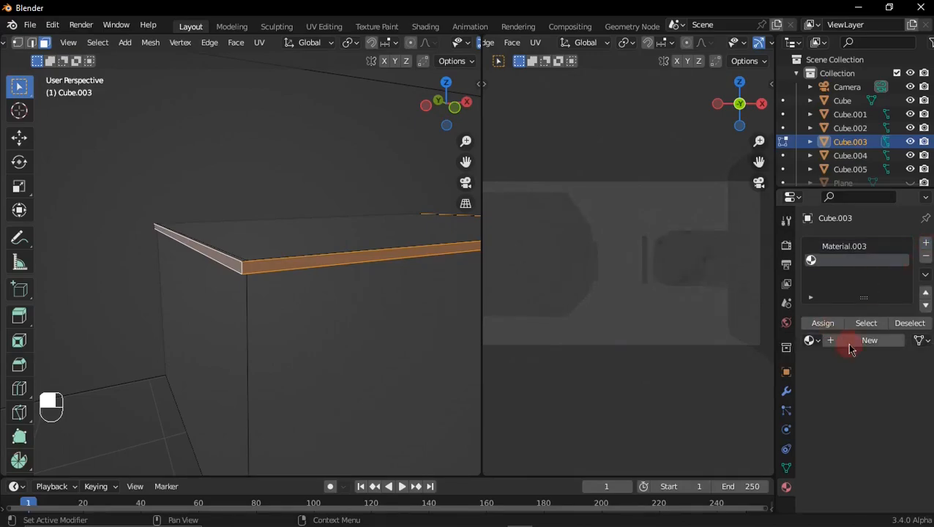
left_click(845, 343)
Step: Set the rim material's Base Color to a dark brown
scroll(886, 410, "down", 3)
left_click(884, 381)
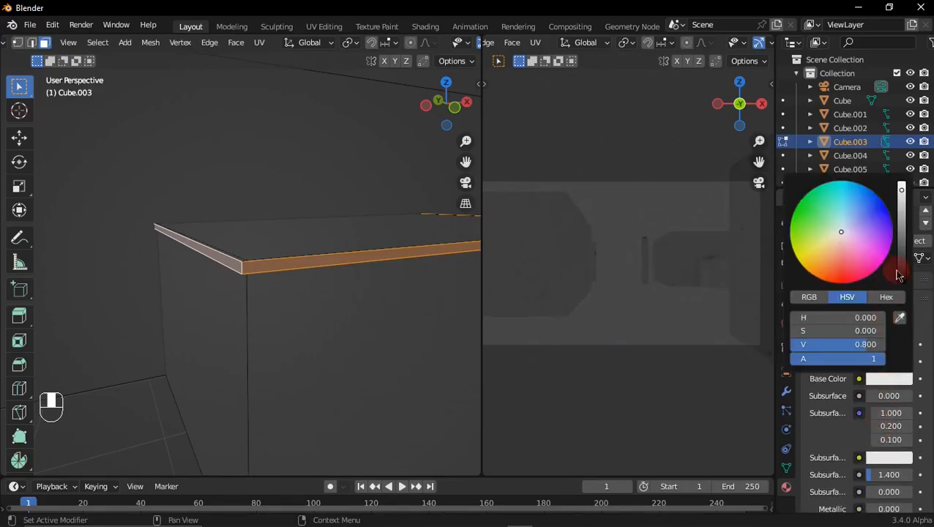
left_click_drag(900, 221, 901, 264)
left_click_drag(840, 233, 824, 254)
Step: Return the counter box to Object Mode and unhide the room
scroll(307, 263, "down", 5)
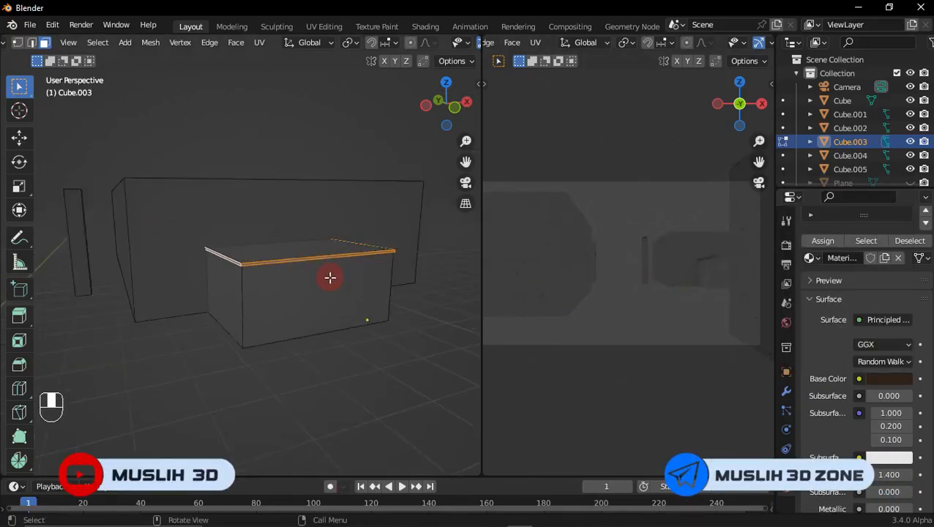
key("Tab")
key("alt+h")
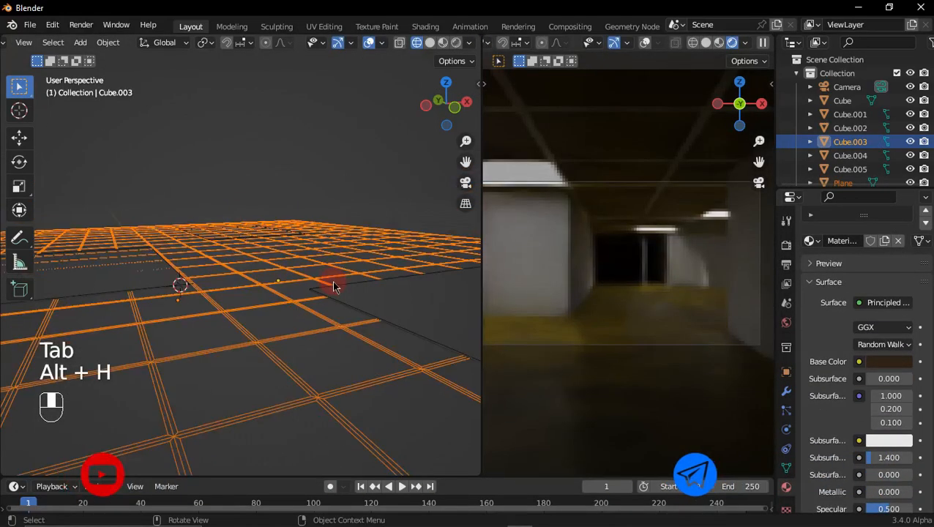
middle_click_drag(344, 294, 315, 308)
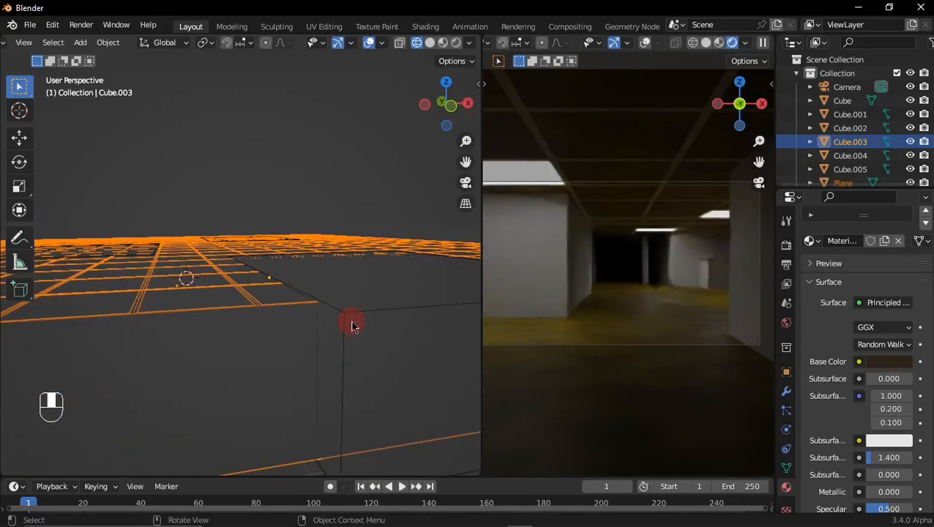
middle_click_drag(352, 324, 347, 354)
middle_click_drag(347, 354, 371, 346, "ctrl")
Step: Turn on X-ray and Auto Keying, and keyframe the camera's unmoved starting position at frame 1
key("alt+z")
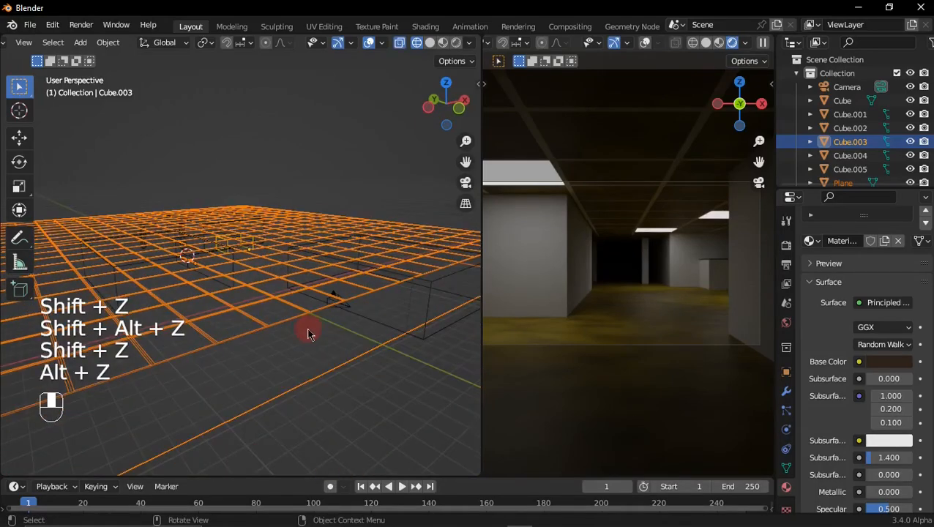
middle_click_drag(309, 334, 319, 474)
left_click(307, 314)
key("g")
left_click(352, 395)
left_click_drag(354, 470, 354, 450)
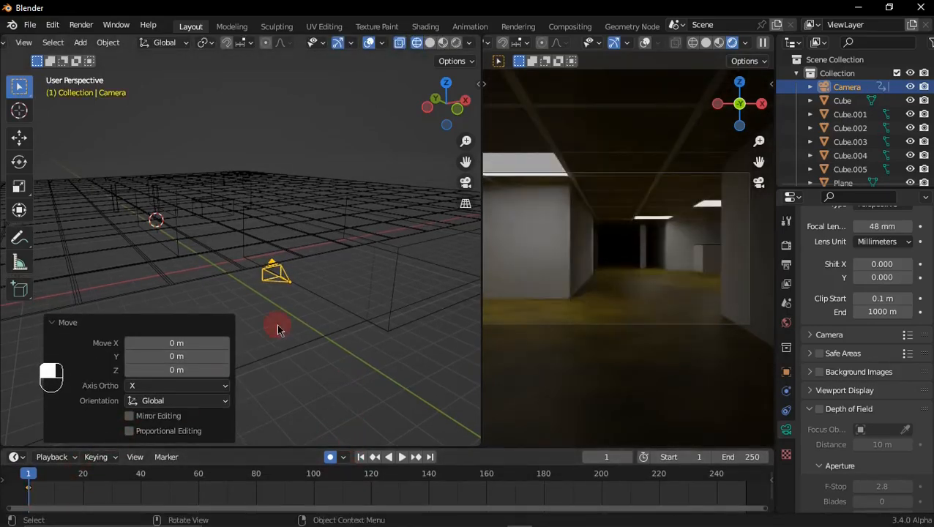
Step: At frame 40, move the camera forward along the Y axis by about 4.82 m to record a position keyframe
middle_click_drag(276, 331, 304, 338)
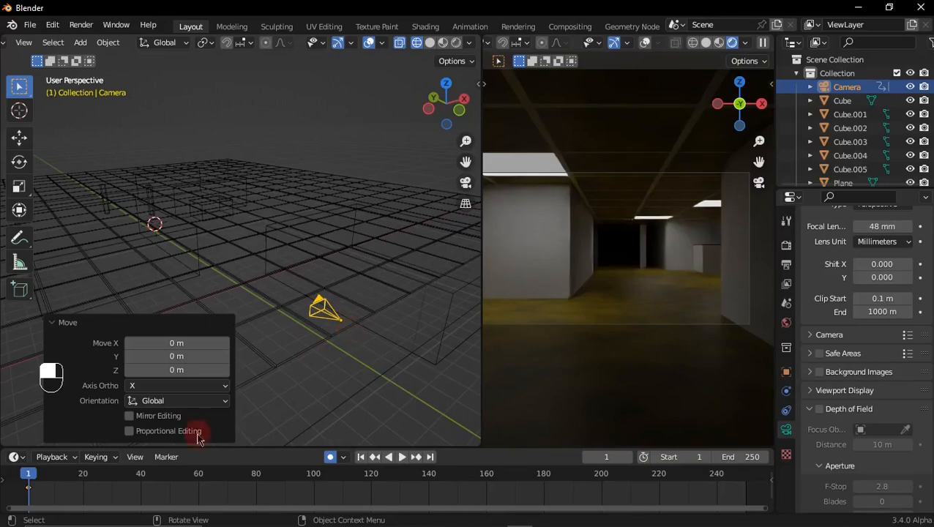
left_click(141, 476)
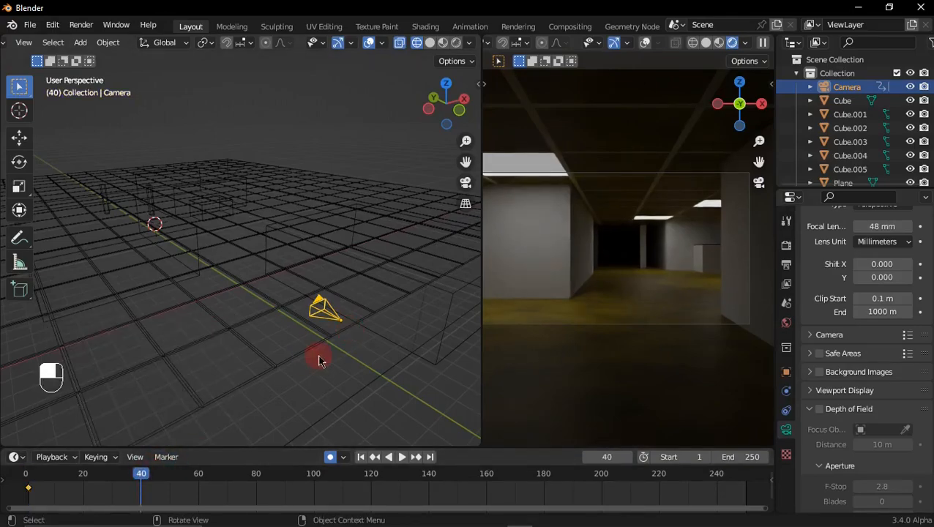
key("g")
key("y")
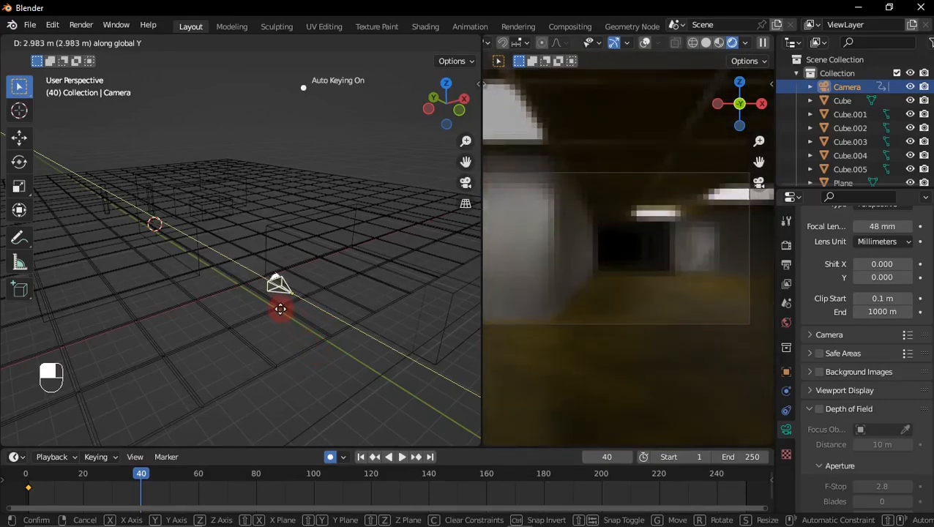
left_click(259, 293)
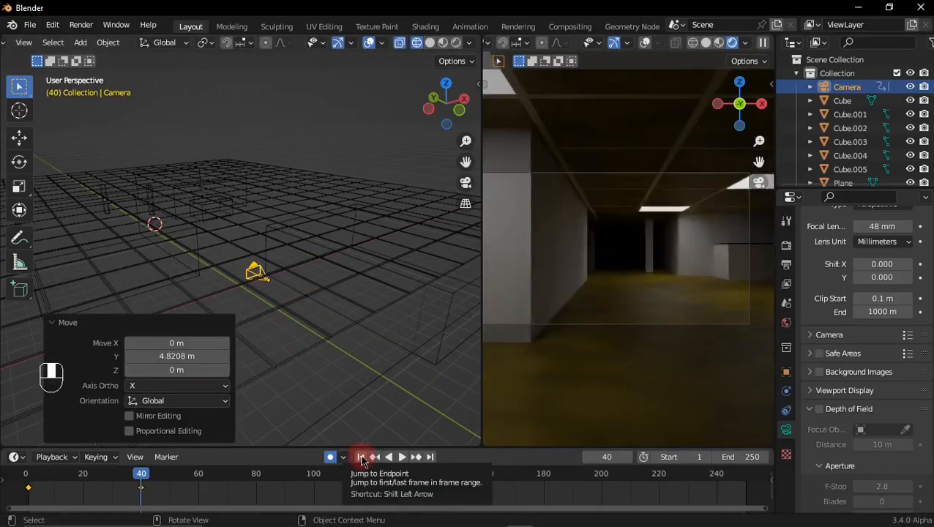
Step: At frame 50, rotate the camera about -10.4° around the Z axis to keyframe a turn toward the counter
left_click(171, 476)
key("r")
key("z")
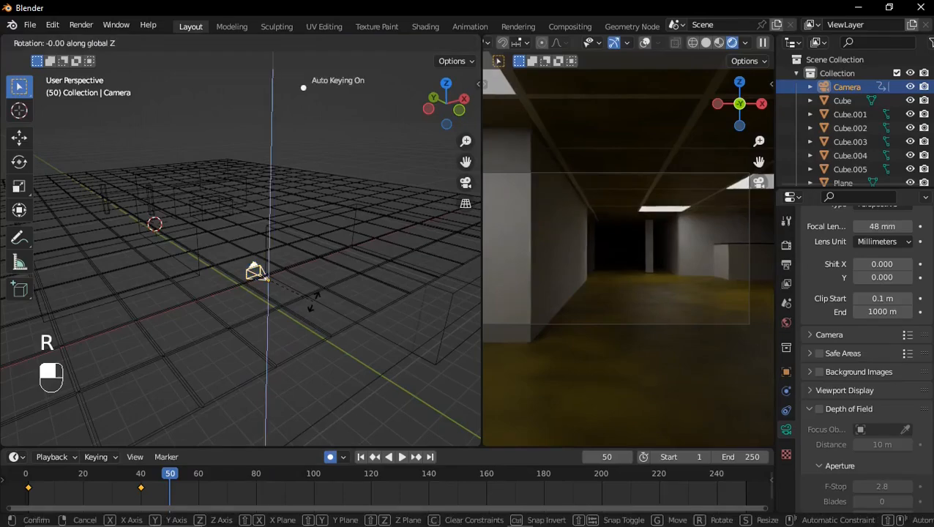
left_click(310, 310)
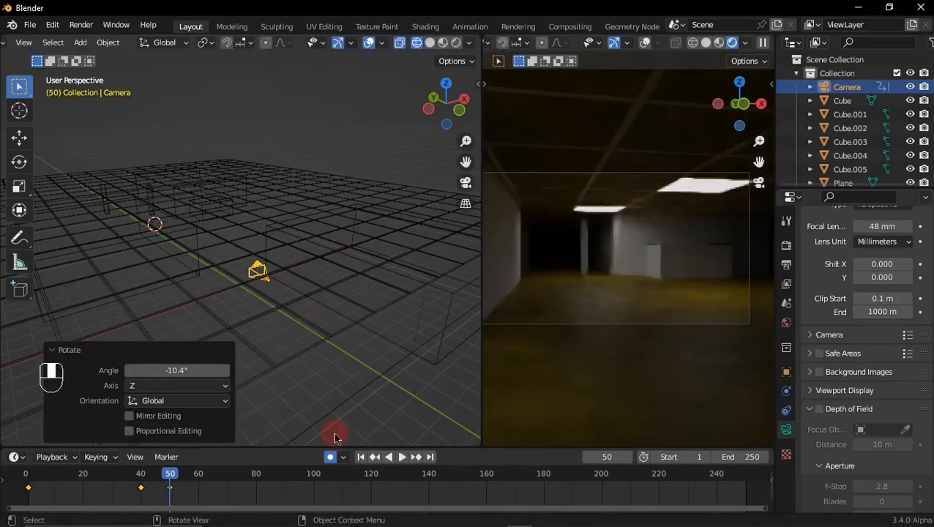
Step: Set the animation's end frame to 60 and play the camera move in Material Preview from the first frame
left_click(199, 476)
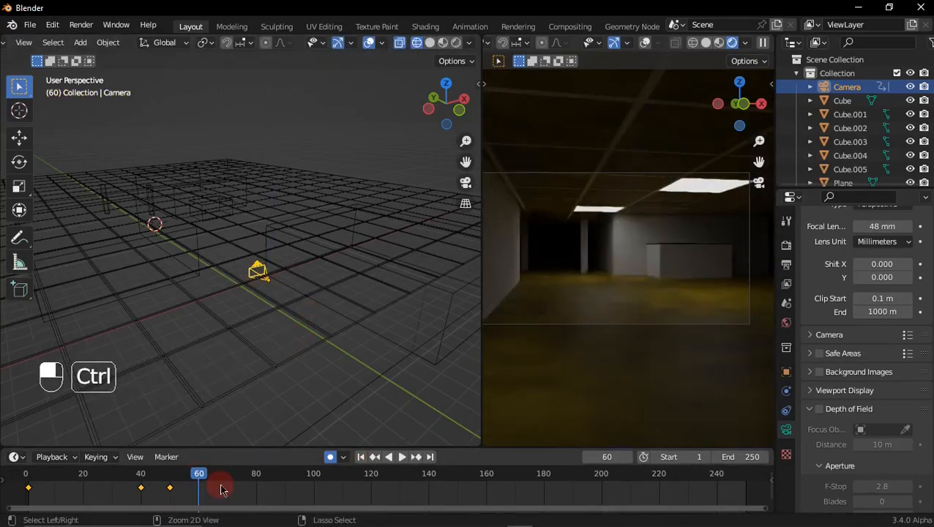
key("ctrl+End")
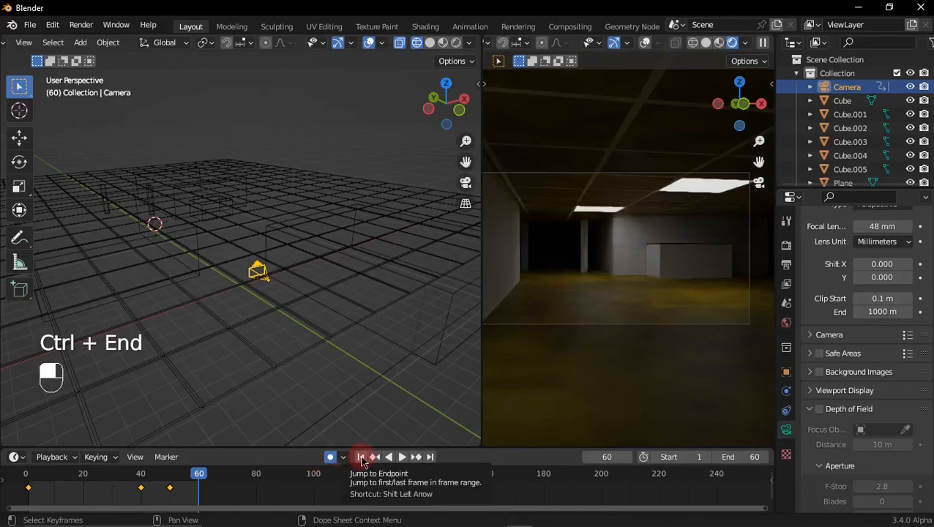
key("z")
left_click(497, 356)
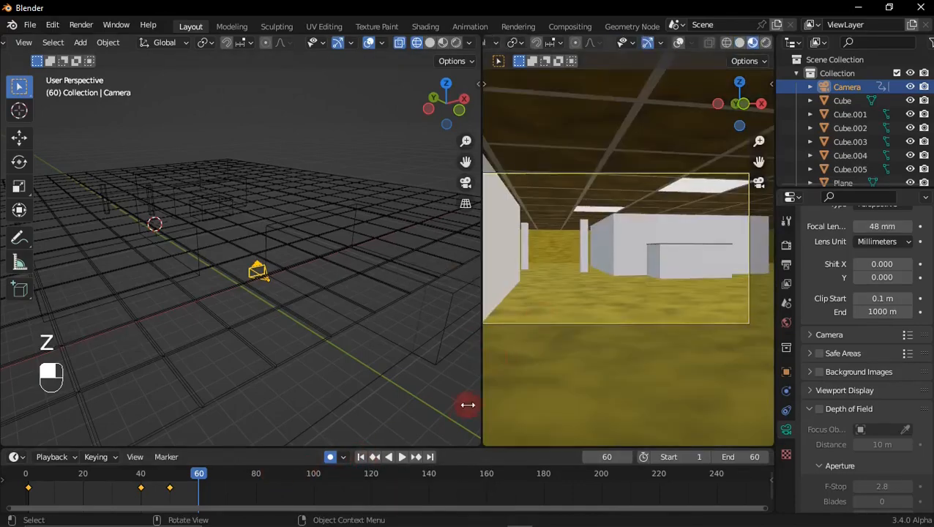
left_click(361, 457)
key("space")
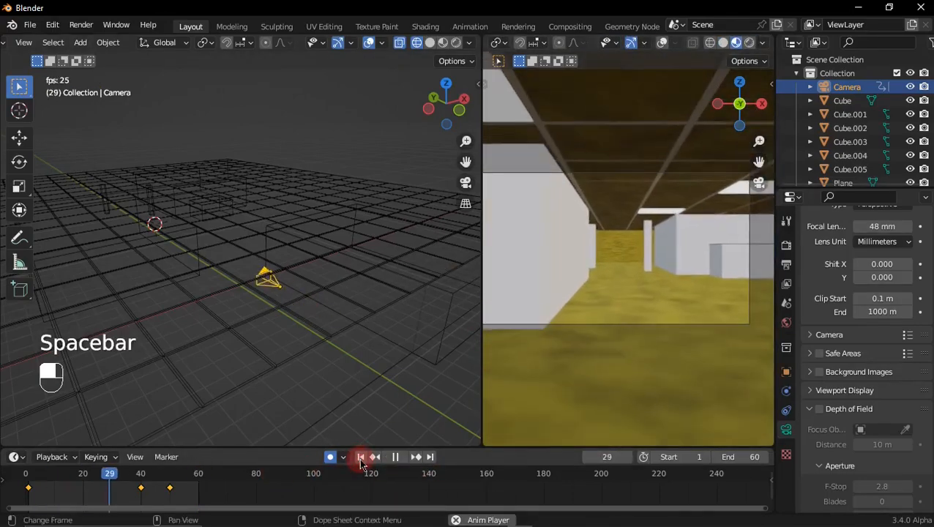
key("space")
key("ctrl")
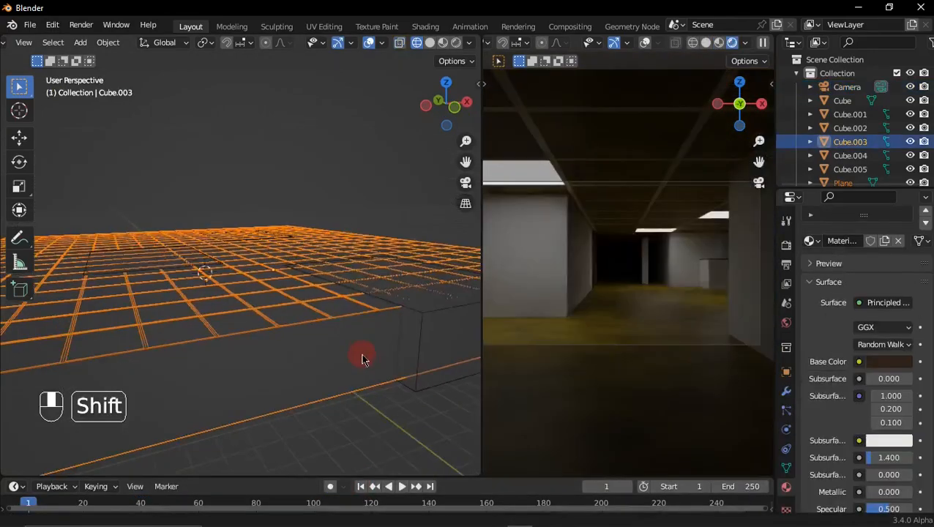
scroll(365, 358, "up", 3, "shift")
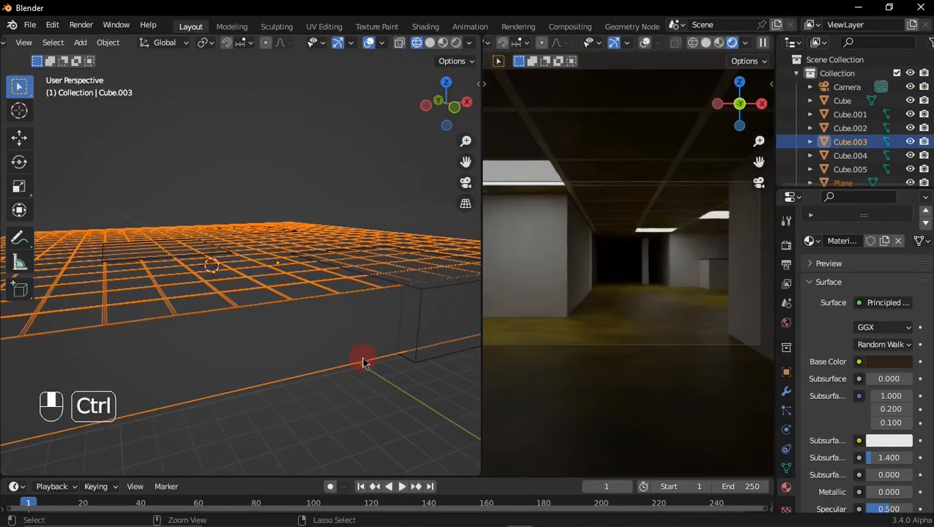